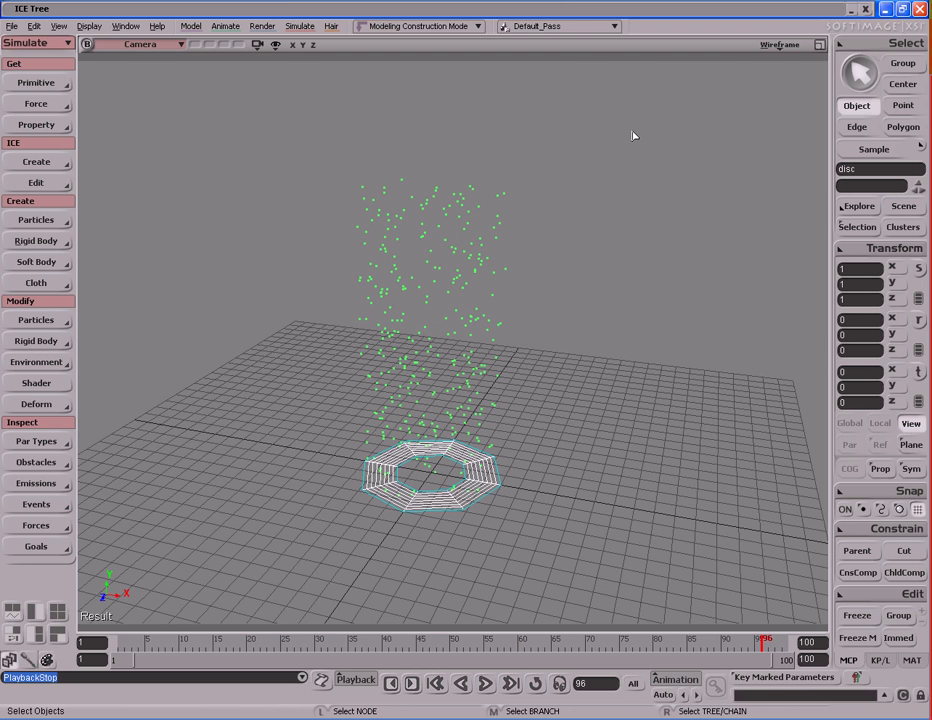
# - Expand the ICE Tree graph, moving Get disc to the left and ICETree to the right
pyautogui.doubleClick(628, 10)
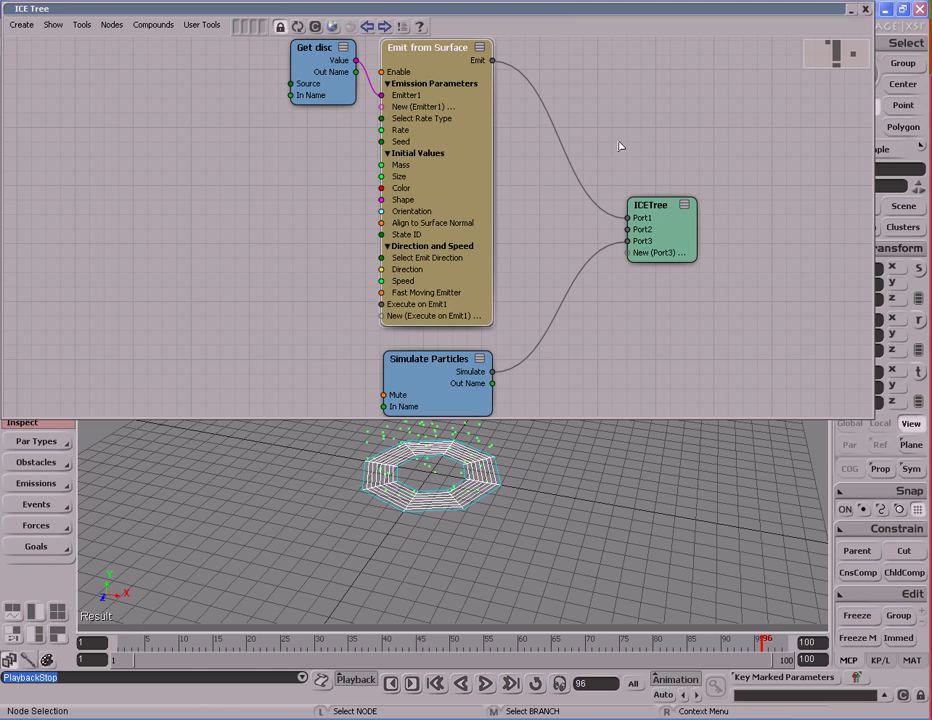
pyautogui.click(610, 130)
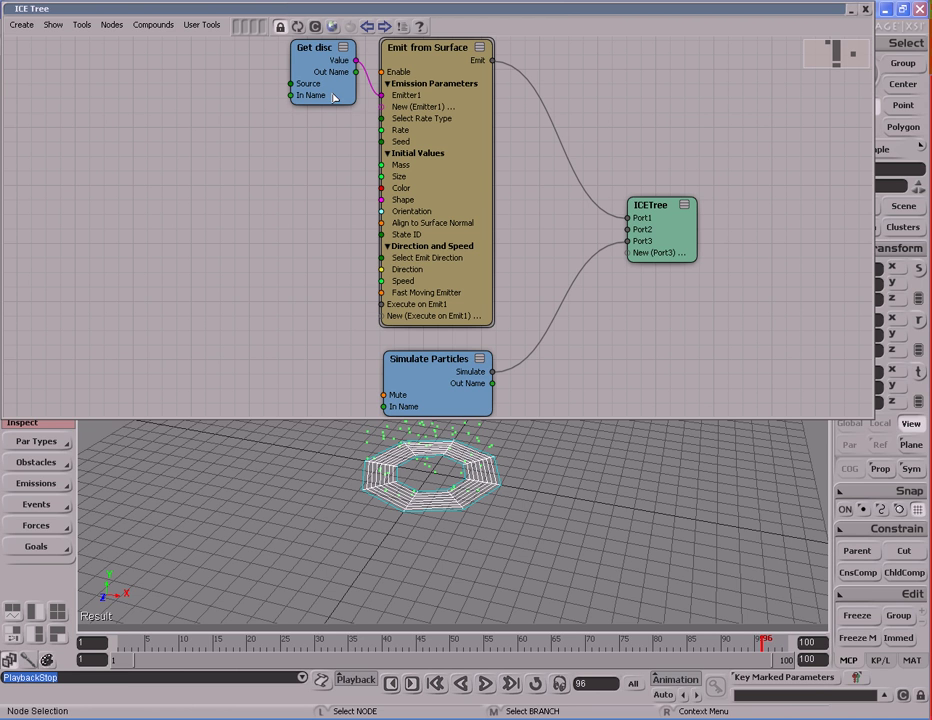
pyautogui.moveTo(316, 47); pyautogui.dragTo(236, 44)
pyautogui.moveTo(459, 405); pyautogui.dragTo(443, 405)
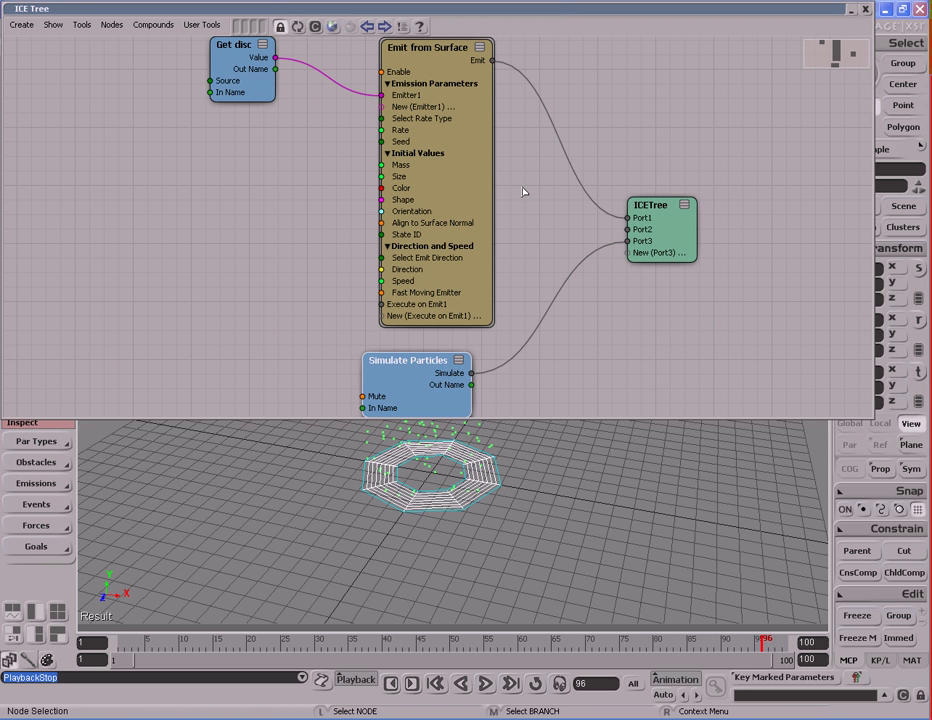
pyautogui.moveTo(259, 95); pyautogui.dragTo(170, 106)
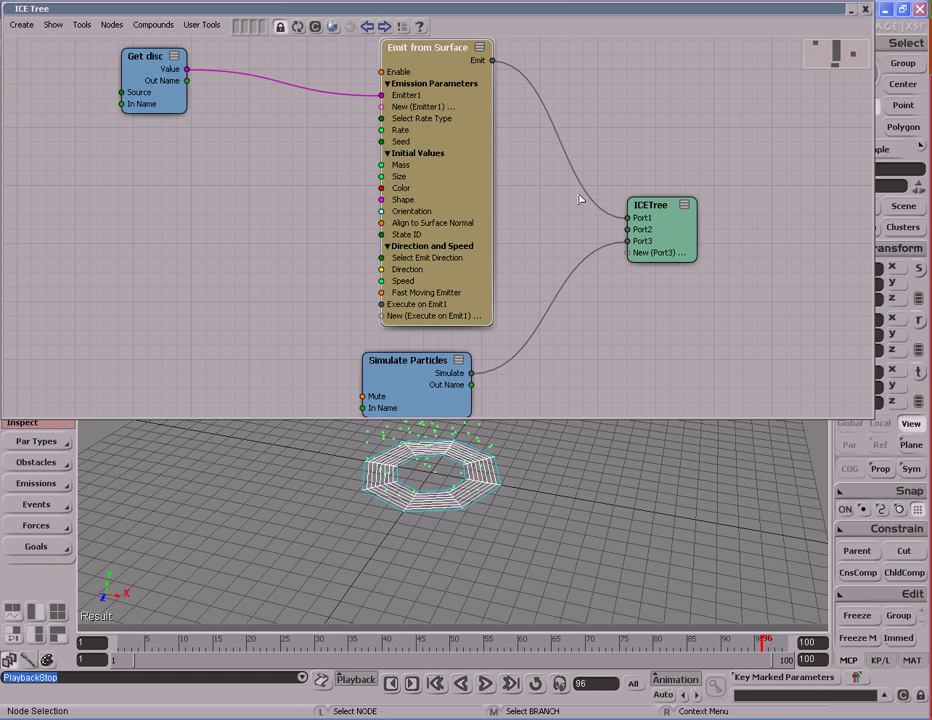
pyautogui.click(670, 227)
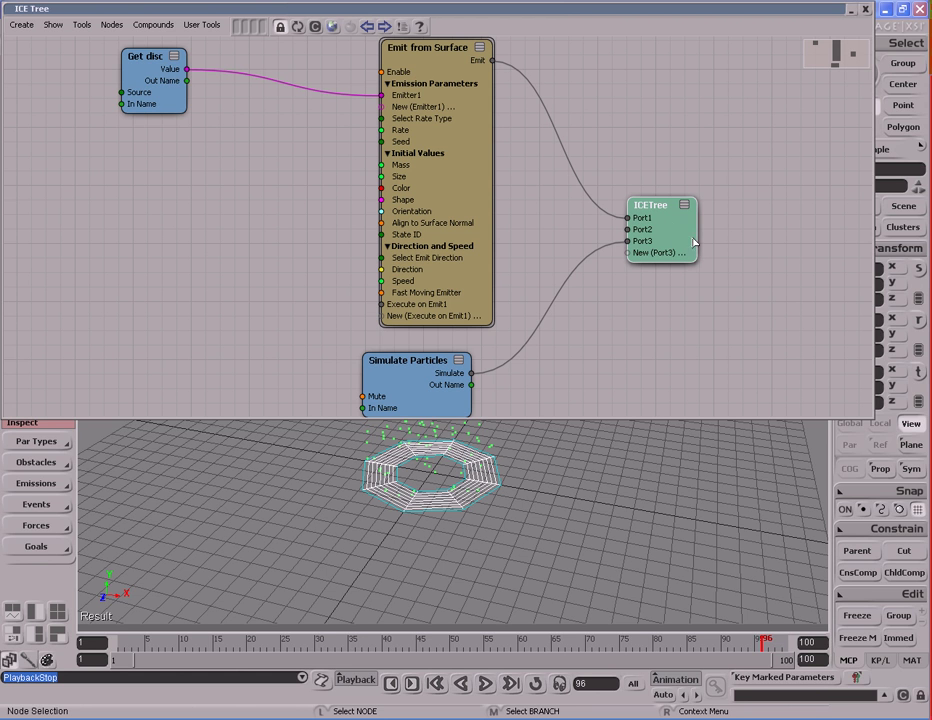
pyautogui.moveTo(674, 226); pyautogui.dragTo(688, 228)
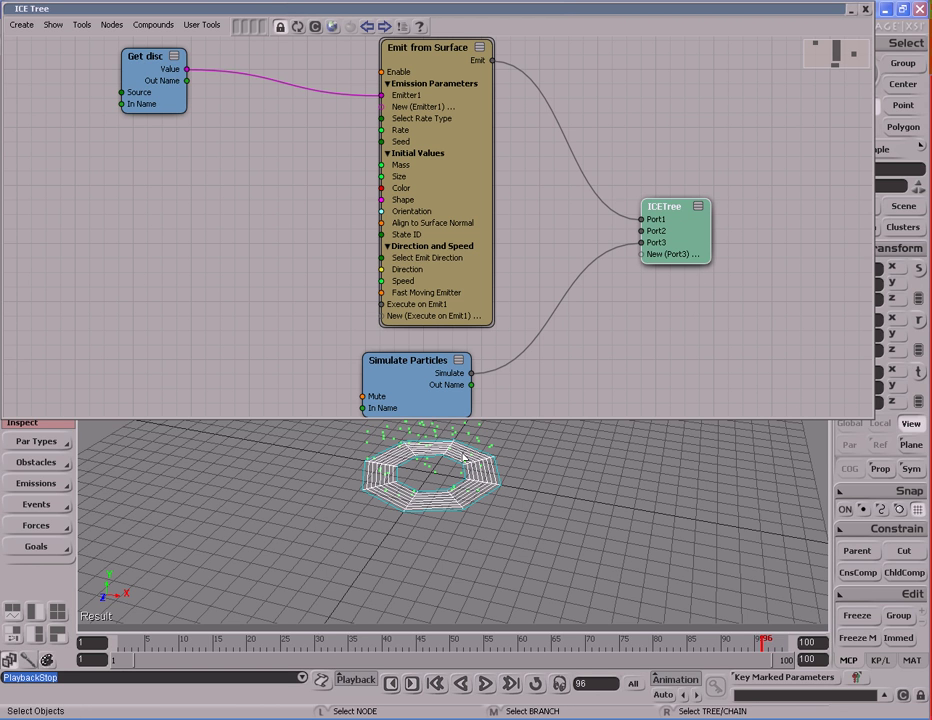
pyautogui.press('s')
pyautogui.moveTo(602, 332); pyautogui.dragTo(598, 318)
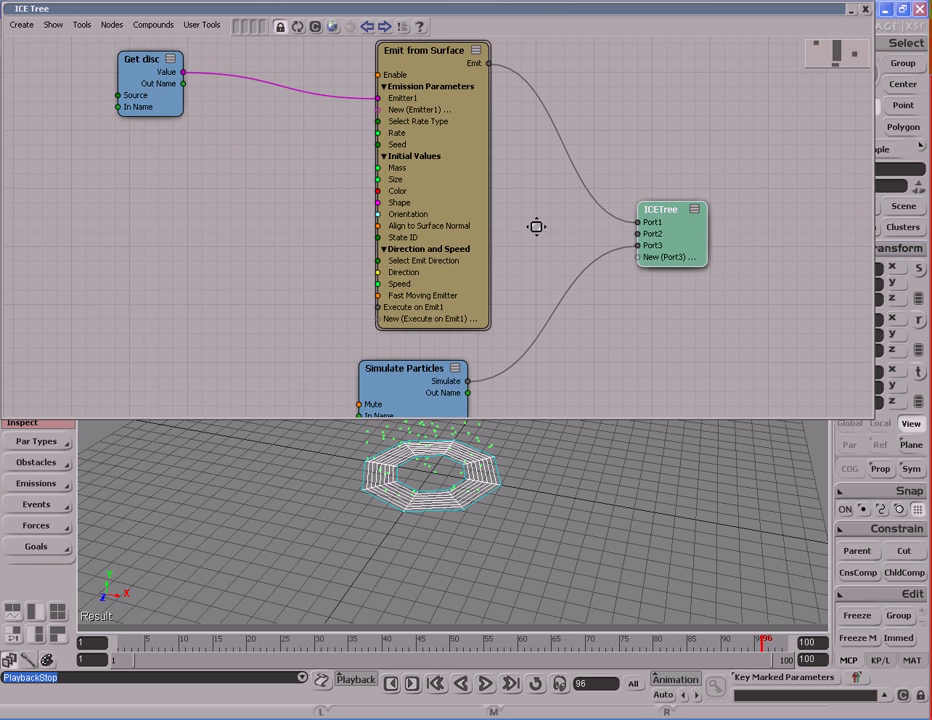
pyautogui.moveTo(541, 258); pyautogui.dragTo(540, 269, button='middle')
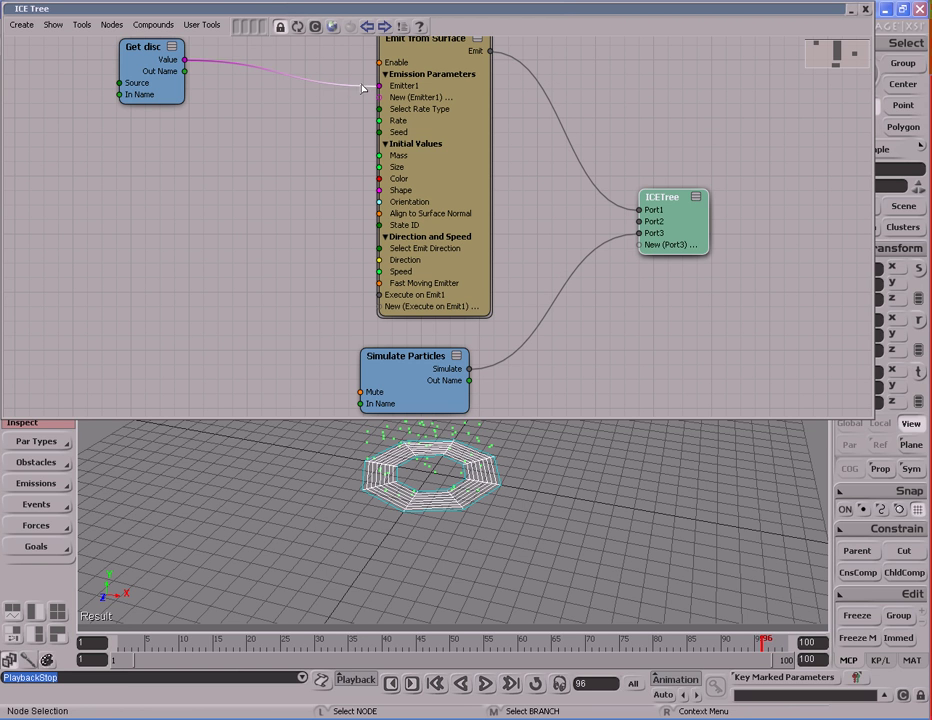
pyautogui.click(459, 107)
pyautogui.moveTo(700, 215); pyautogui.dragTo(721, 217)
pyautogui.moveTo(675, 282); pyautogui.dragTo(652, 240, button='middle')
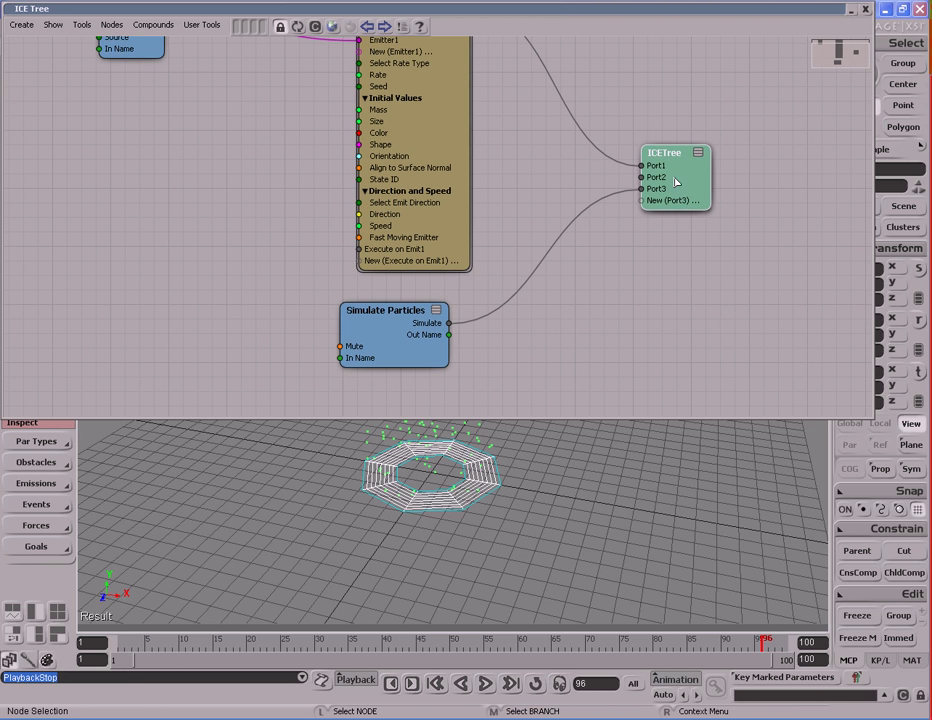
pyautogui.moveTo(676, 180); pyautogui.dragTo(681, 226)
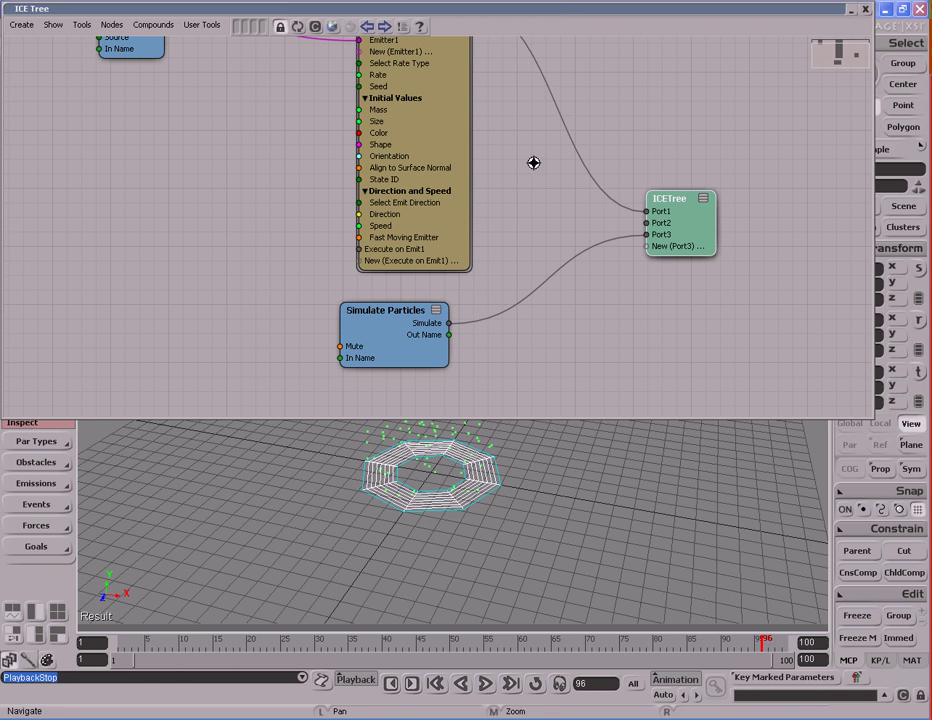
pyautogui.moveTo(535, 162)
pyautogui.mouseDown()
pyautogui.moveTo(535, 246)
pyautogui.moveTo(549, 210)
pyautogui.mouseUp()
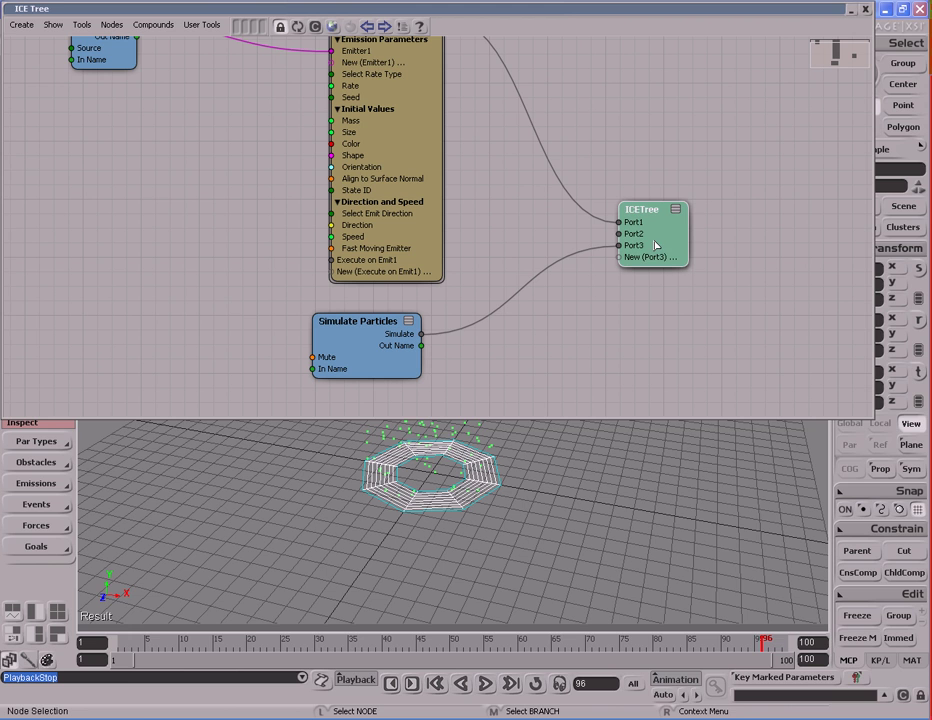
# - Rewire Simulate Particles into the ICETree node's new last port and reframe the graph
pyautogui.moveTo(657, 238); pyautogui.dragTo(663, 238)
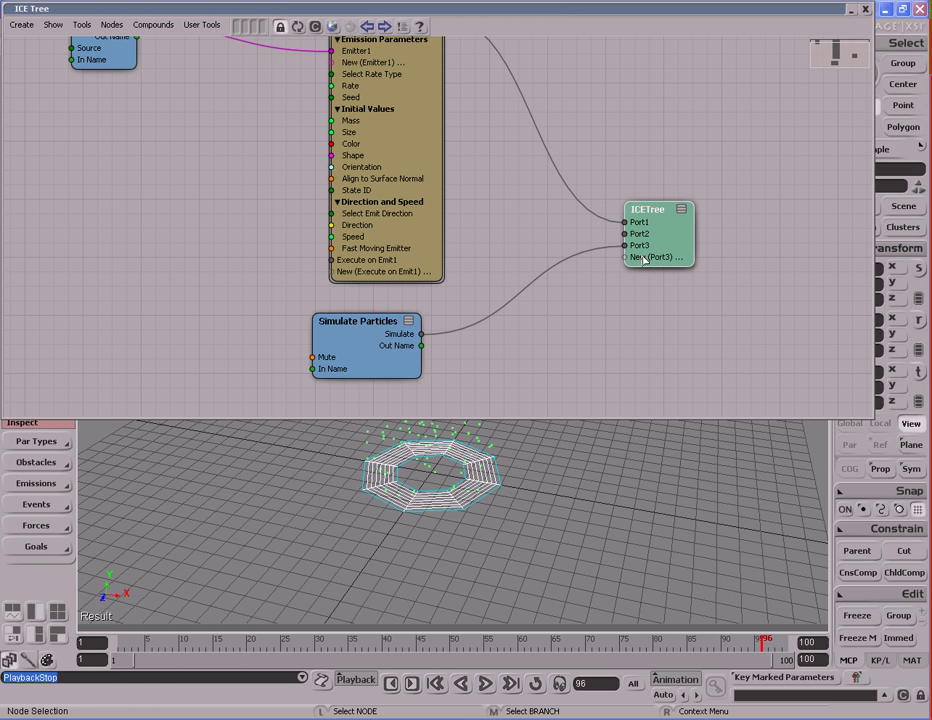
pyautogui.moveTo(643, 263)
pyautogui.mouseDown()
pyautogui.moveTo(646, 271)
pyautogui.moveTo(616, 287)
pyautogui.moveTo(645, 294)
pyautogui.mouseUp()
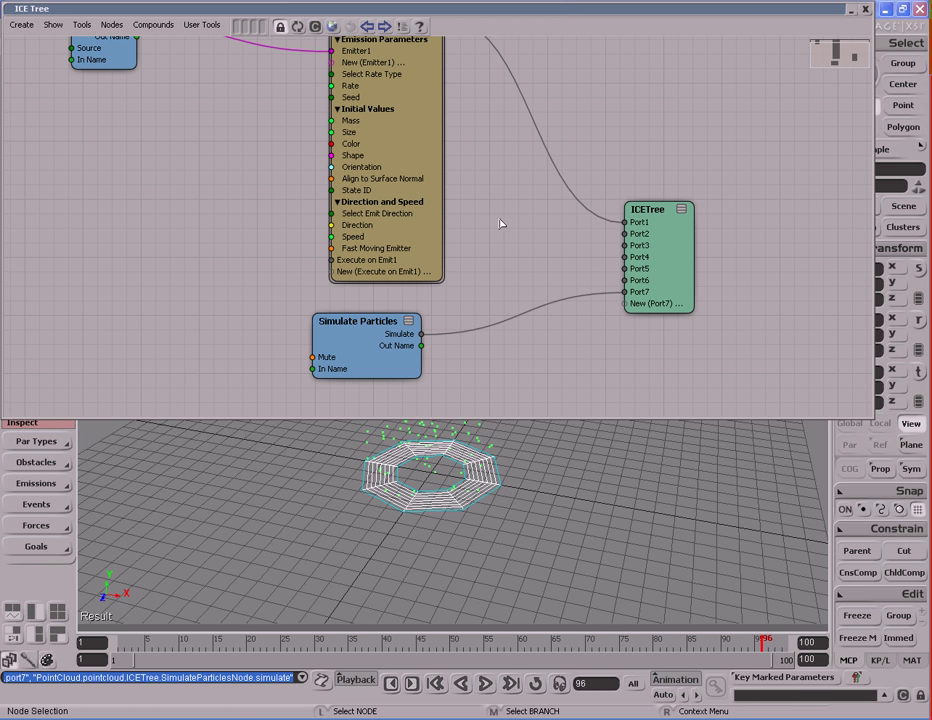
pyautogui.moveTo(501, 224)
pyautogui.mouseDown(button='middle')
pyautogui.moveTo(518, 248)
pyautogui.moveTo(506, 175)
pyautogui.moveTo(535, 268)
pyautogui.moveTo(531, 189)
pyautogui.moveTo(530, 289)
pyautogui.moveTo(531, 261)
pyautogui.mouseUp(button='middle')
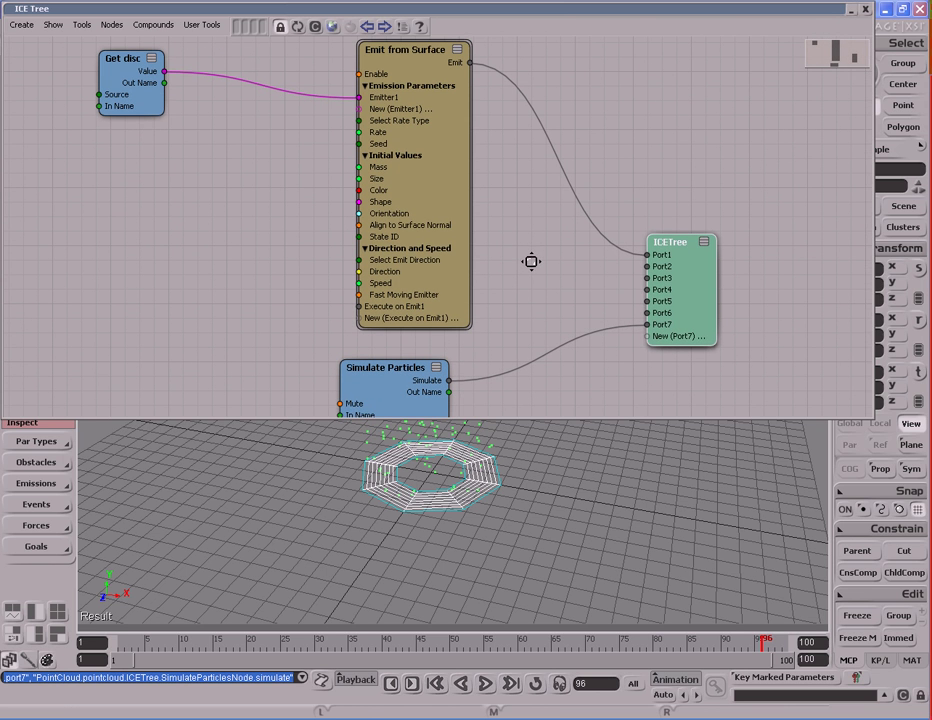
pyautogui.moveTo(543, 304)
pyautogui.mouseDown(button='middle')
pyautogui.moveTo(539, 256)
pyautogui.moveTo(540, 290)
pyautogui.mouseUp(button='middle')
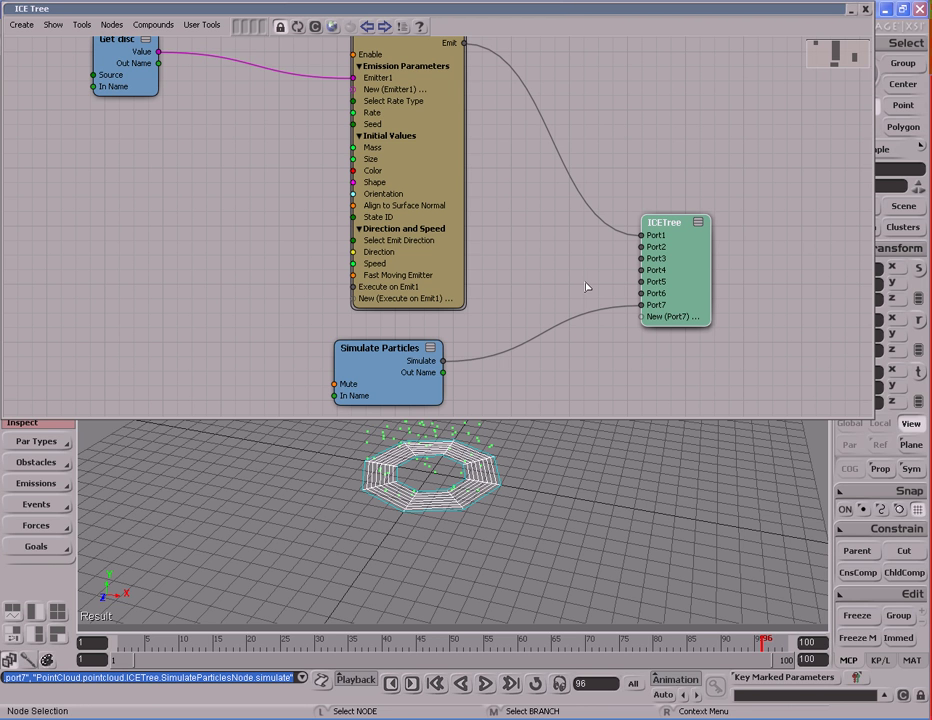
pyautogui.moveTo(543, 262)
pyautogui.mouseDown(button='middle')
pyautogui.moveTo(543, 287)
pyautogui.moveTo(539, 252)
pyautogui.moveTo(538, 266)
pyautogui.mouseUp(button='middle')
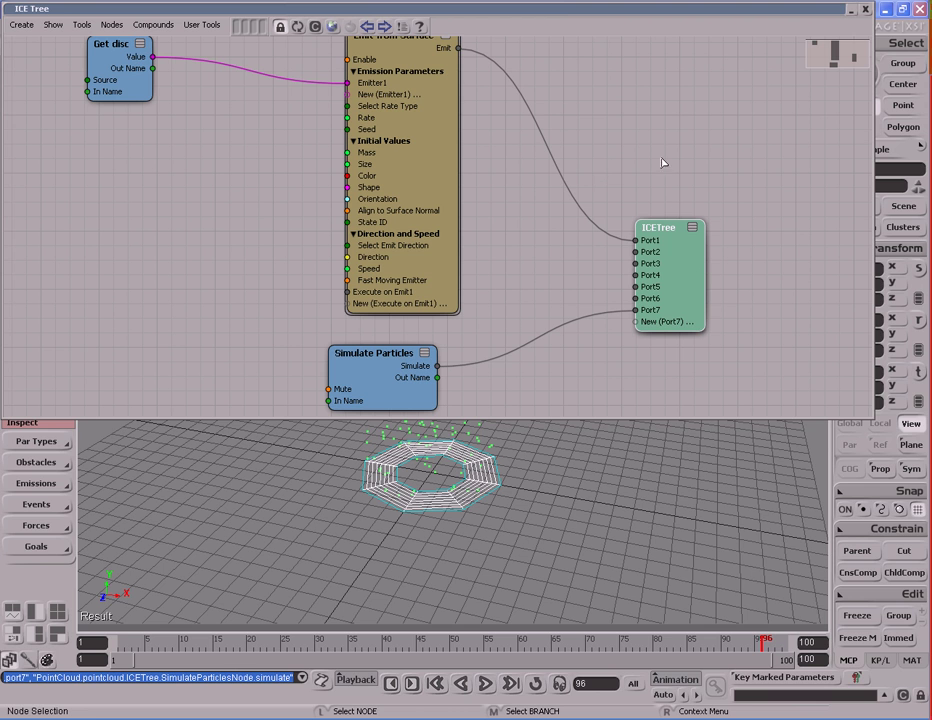
pyautogui.moveTo(572, 354); pyautogui.dragTo(562, 320, button='middle')
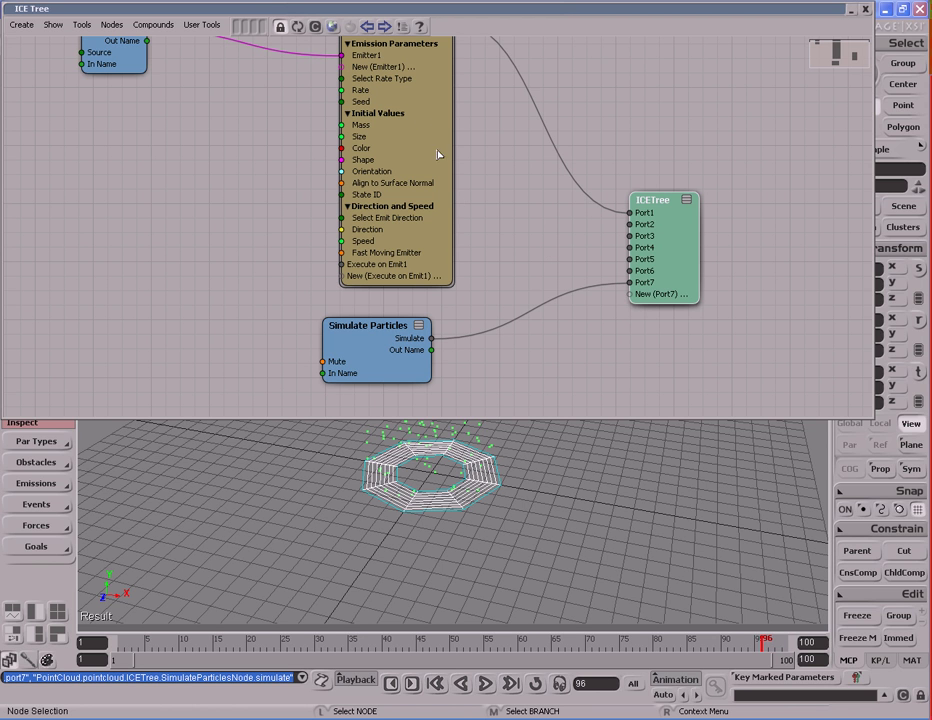
# - Show a widened stack explorer beside the graph, lowering the window below the menus; construction mode stays Modeling
pyautogui.click(383, 30)
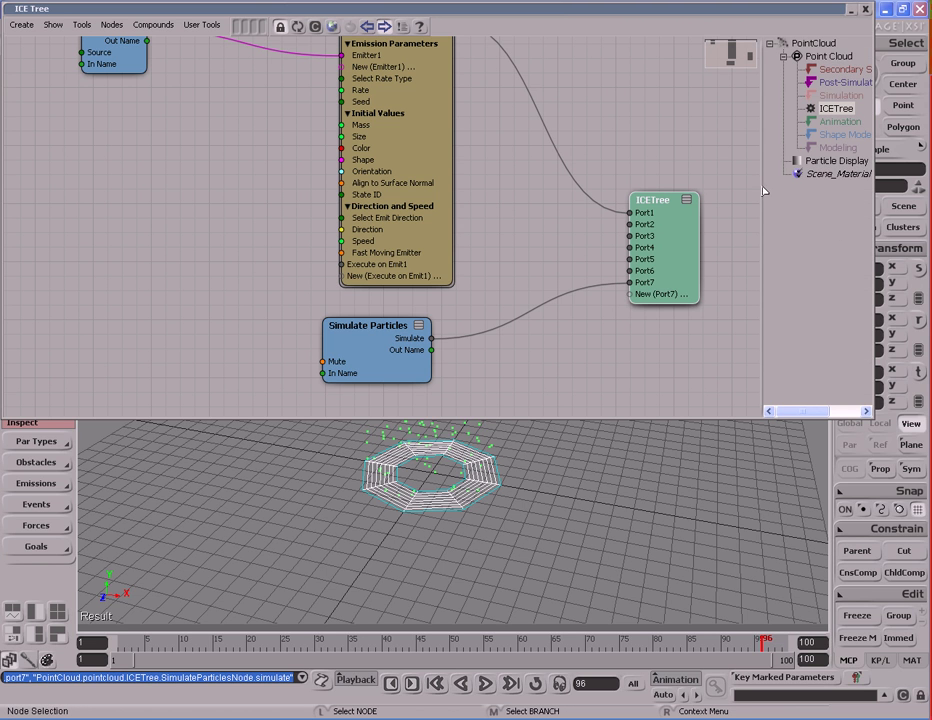
pyautogui.moveTo(765, 190); pyautogui.dragTo(745, 190)
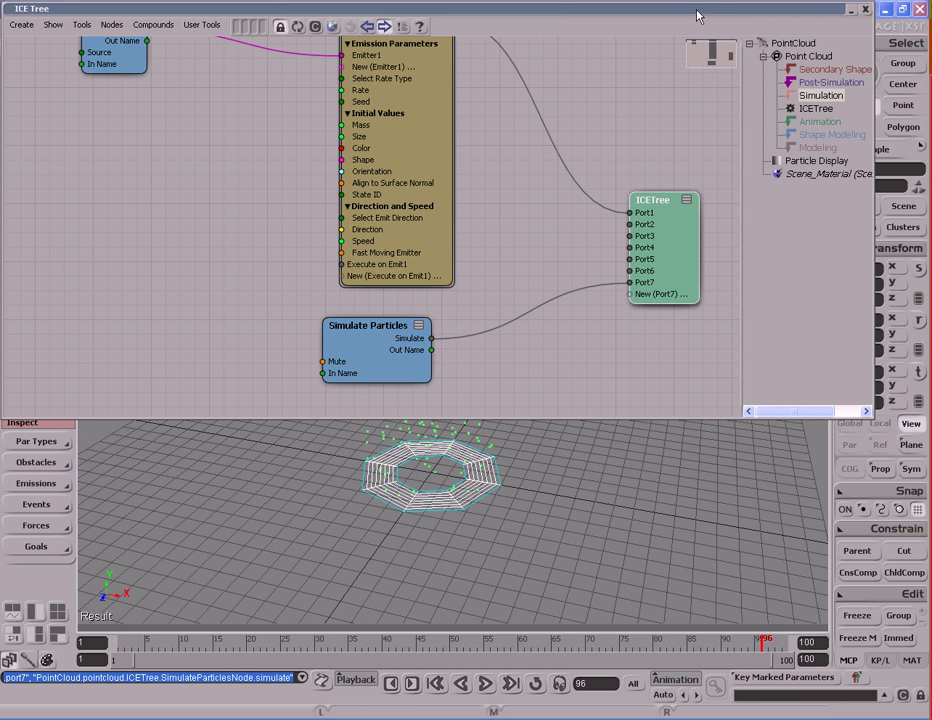
pyautogui.moveTo(699, 17); pyautogui.dragTo(699, 121)
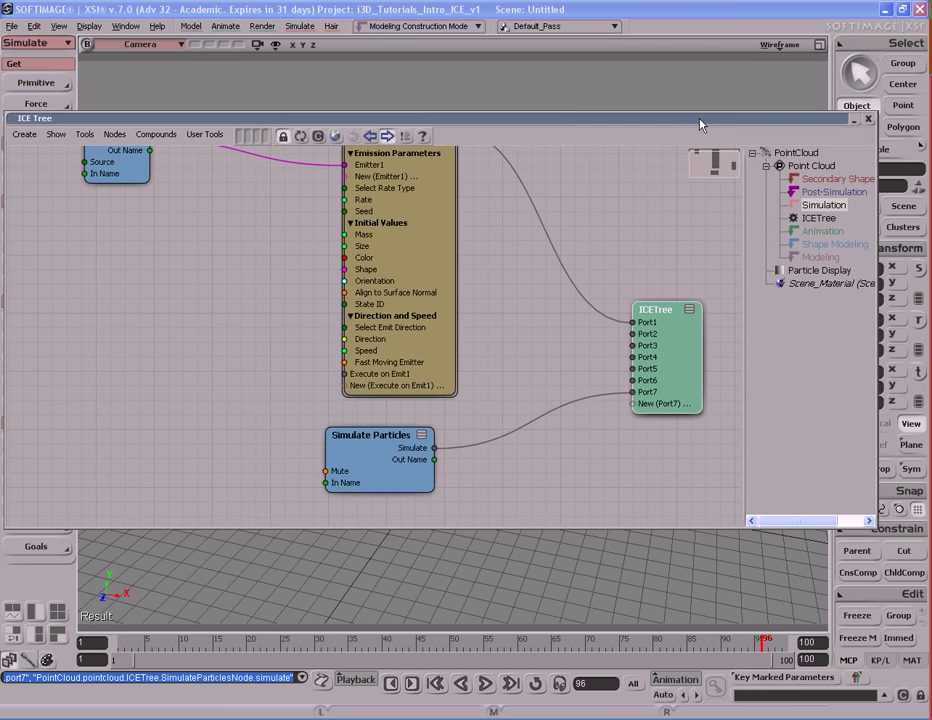
pyautogui.click(470, 29)
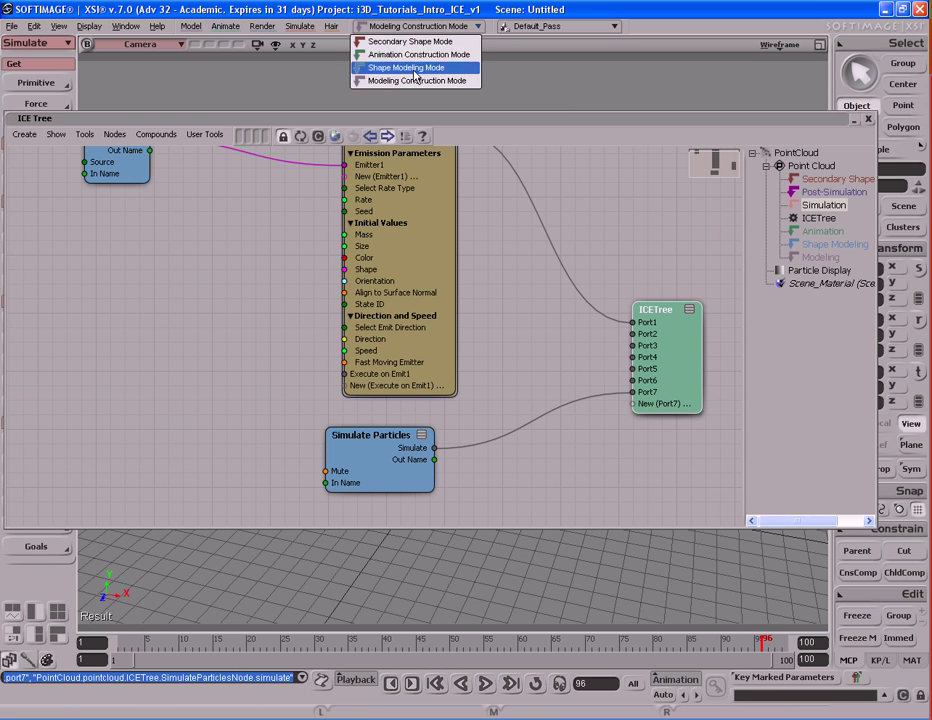
pyautogui.click(417, 80)
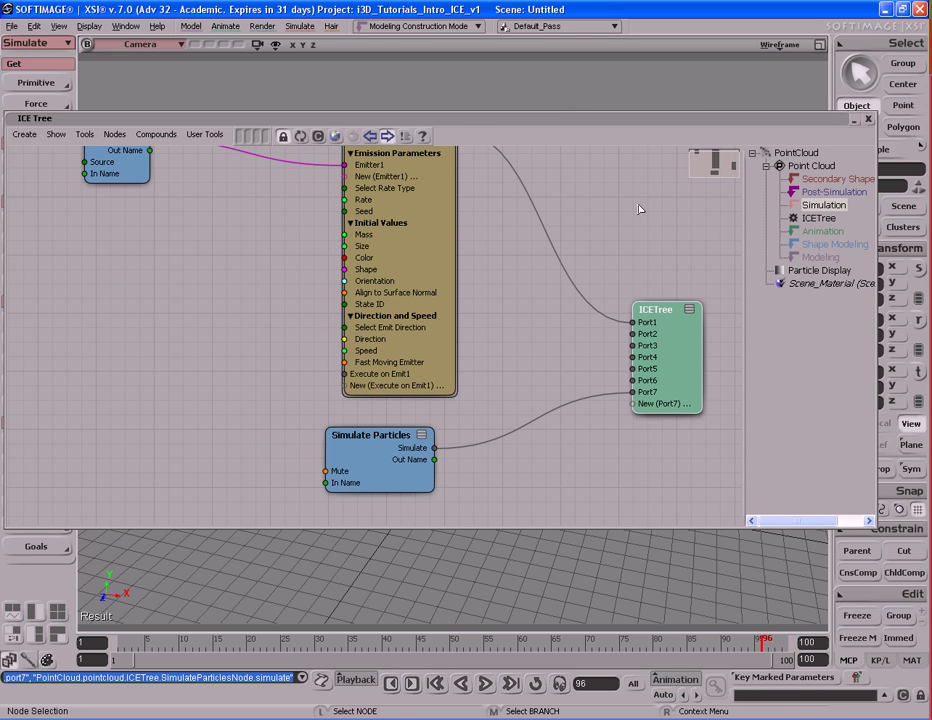
# - Collapse the ICE Tree window and tuck it near the top to reveal the viewport
pyautogui.doubleClick(466, 118)
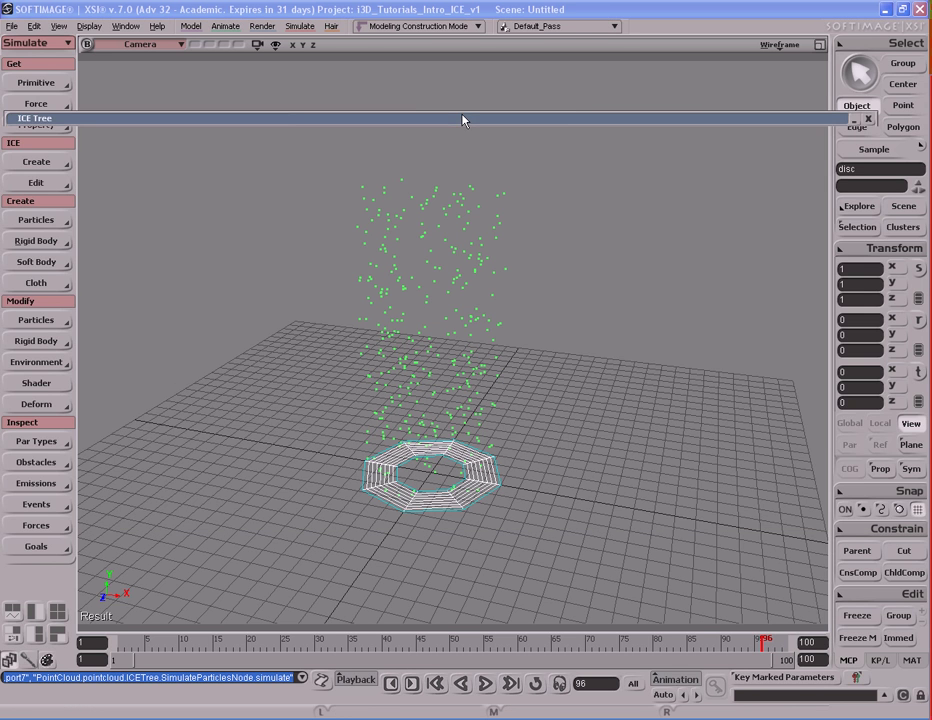
pyautogui.moveTo(466, 118); pyautogui.dragTo(466, 57)
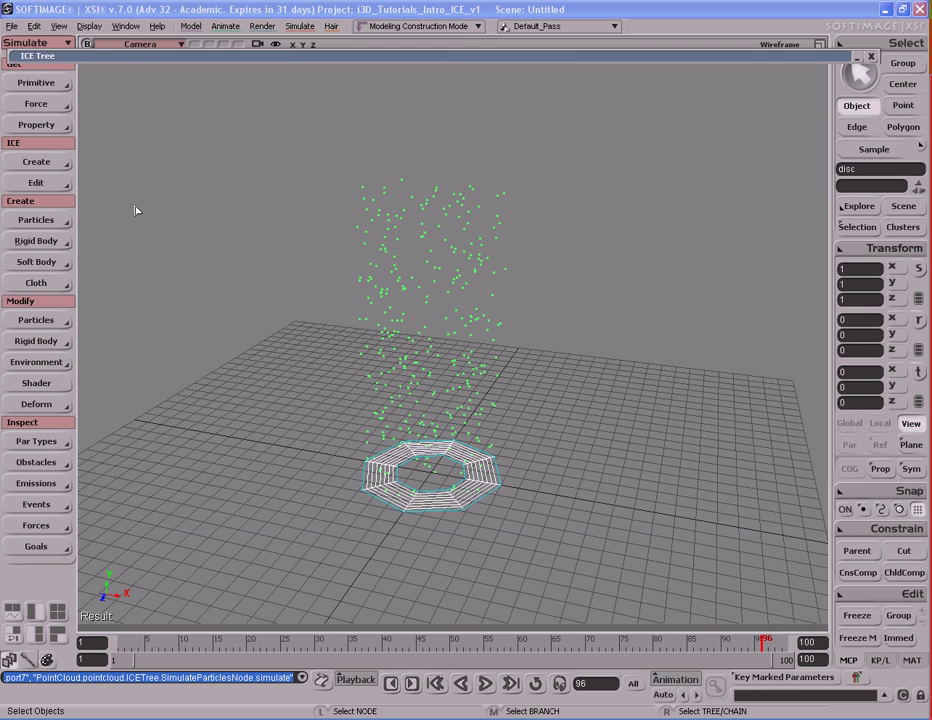
pyautogui.click(20, 162)
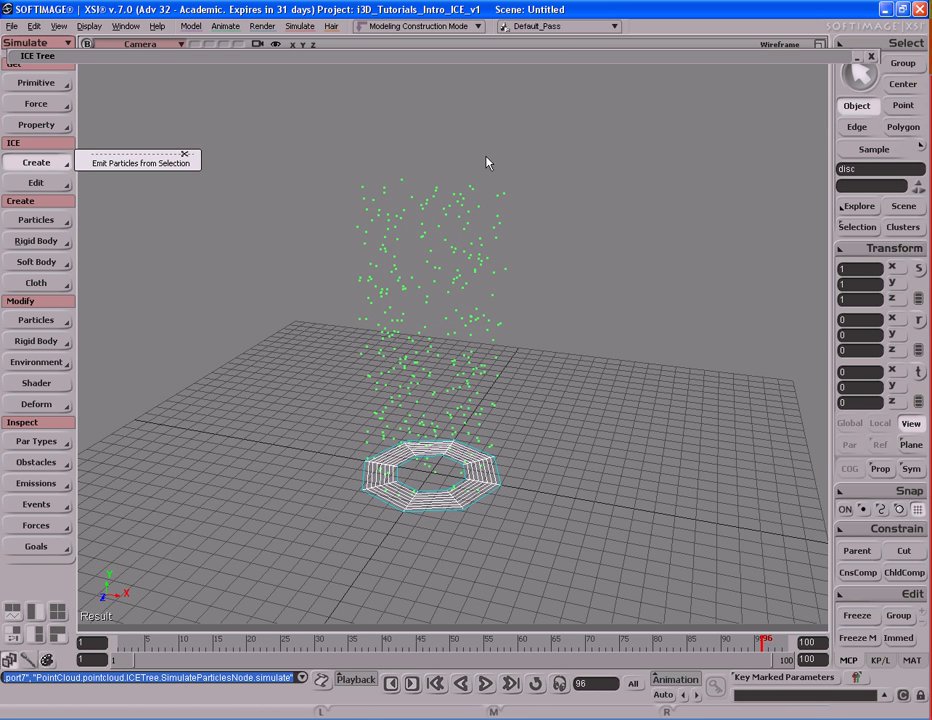
# - Re-expand the ICE Tree, shift the ICETree node up-left, then collapse it to view particles
pyautogui.doubleClick(526, 62)
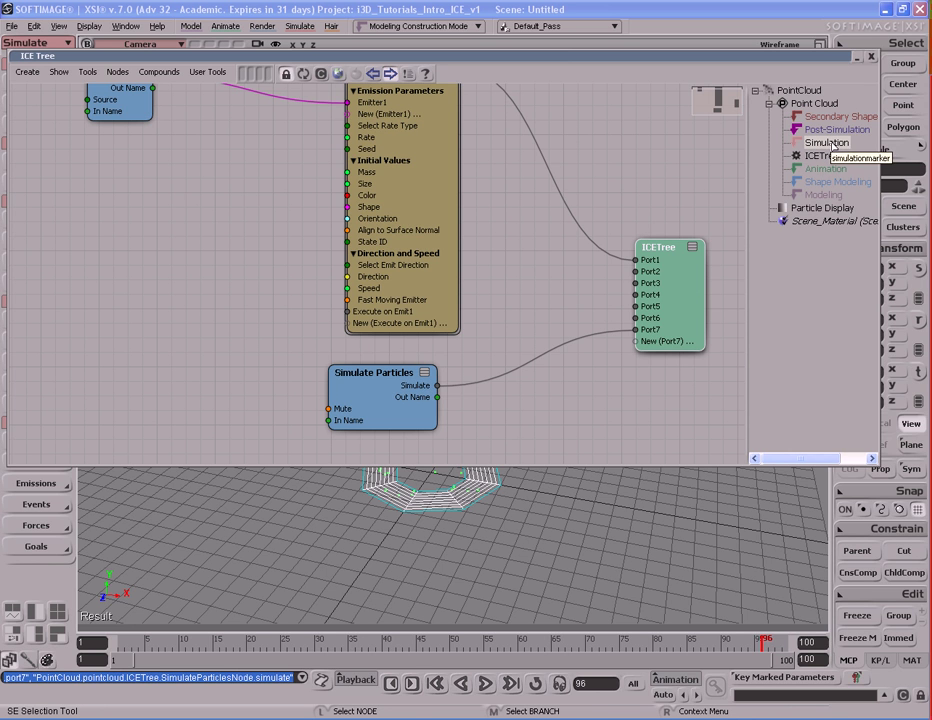
pyautogui.moveTo(691, 266); pyautogui.dragTo(664, 254)
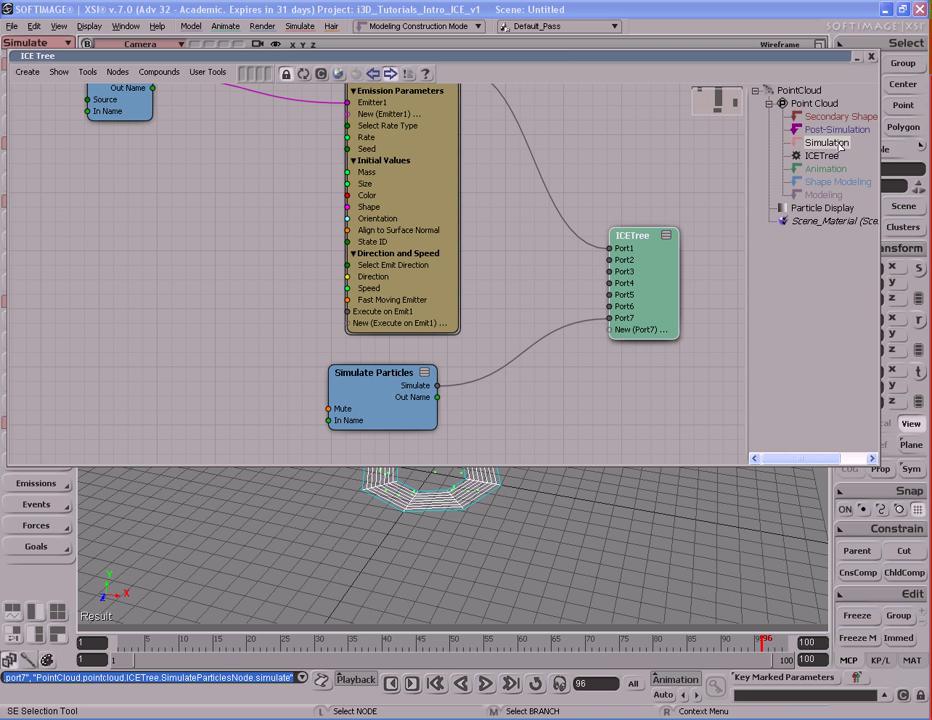
pyautogui.moveTo(666, 276); pyautogui.dragTo(652, 258)
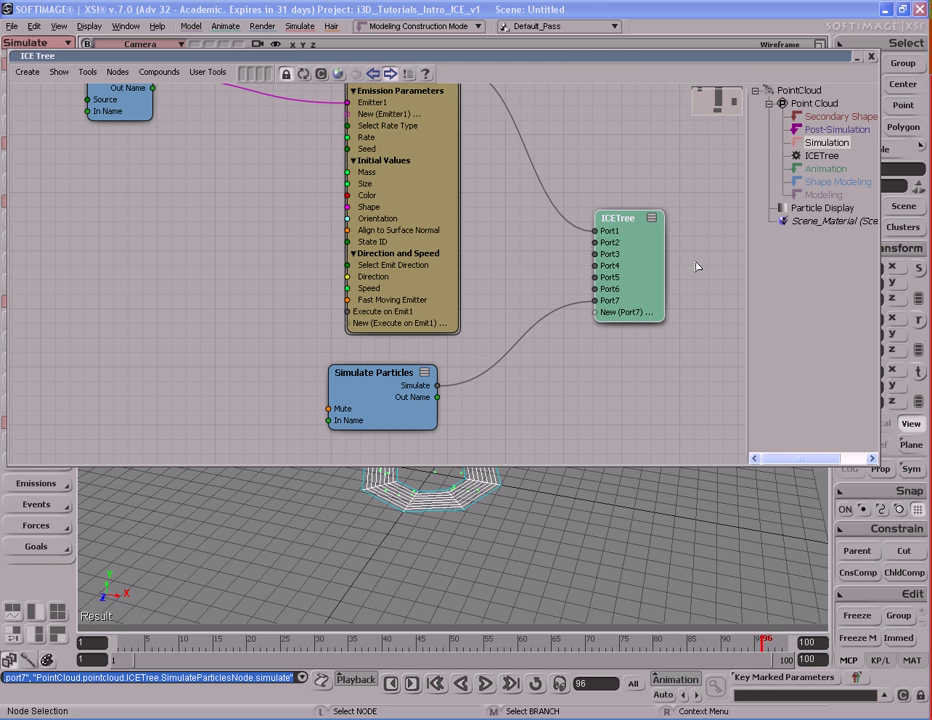
pyautogui.doubleClick(639, 57)
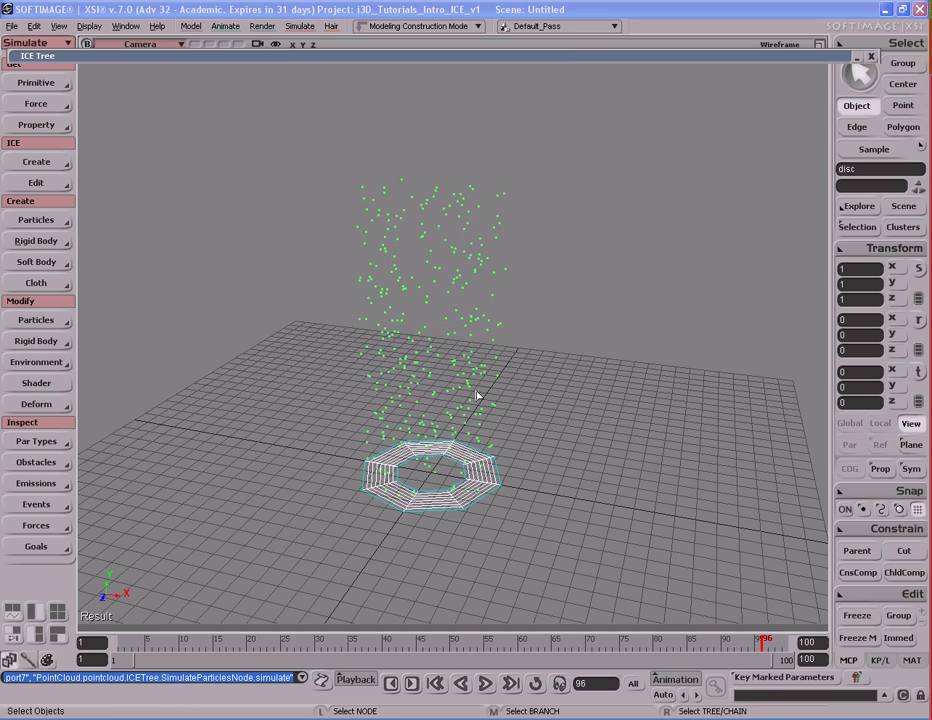
# - Open the ICE graph and try reordering the ICETree operator, leaving it in place
pyautogui.click(595, 57)
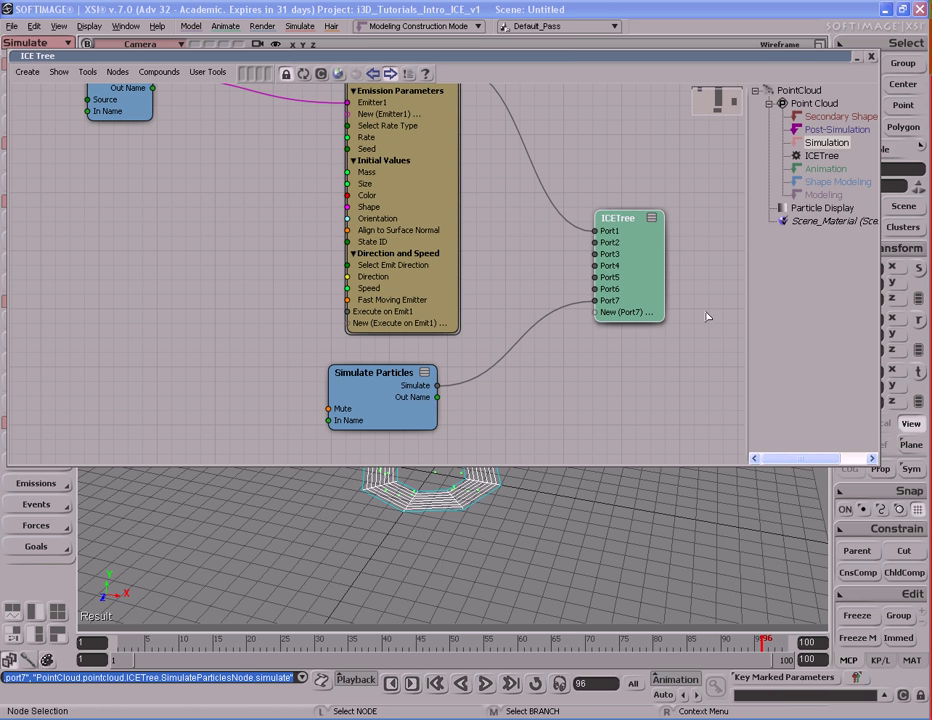
pyautogui.moveTo(615, 218); pyautogui.dragTo(597, 218)
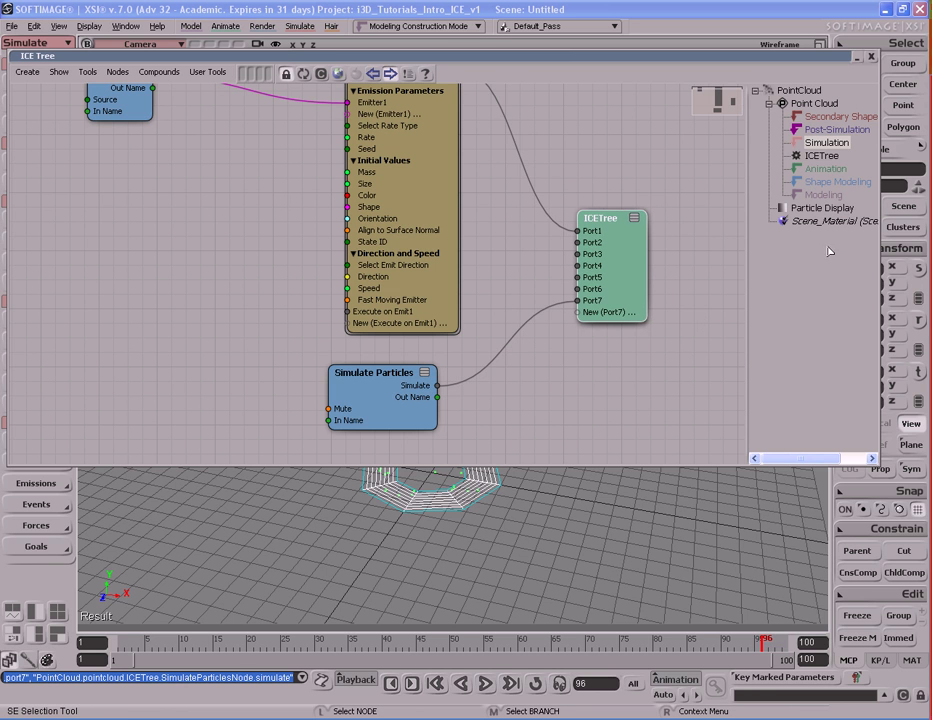
pyautogui.click(822, 156)
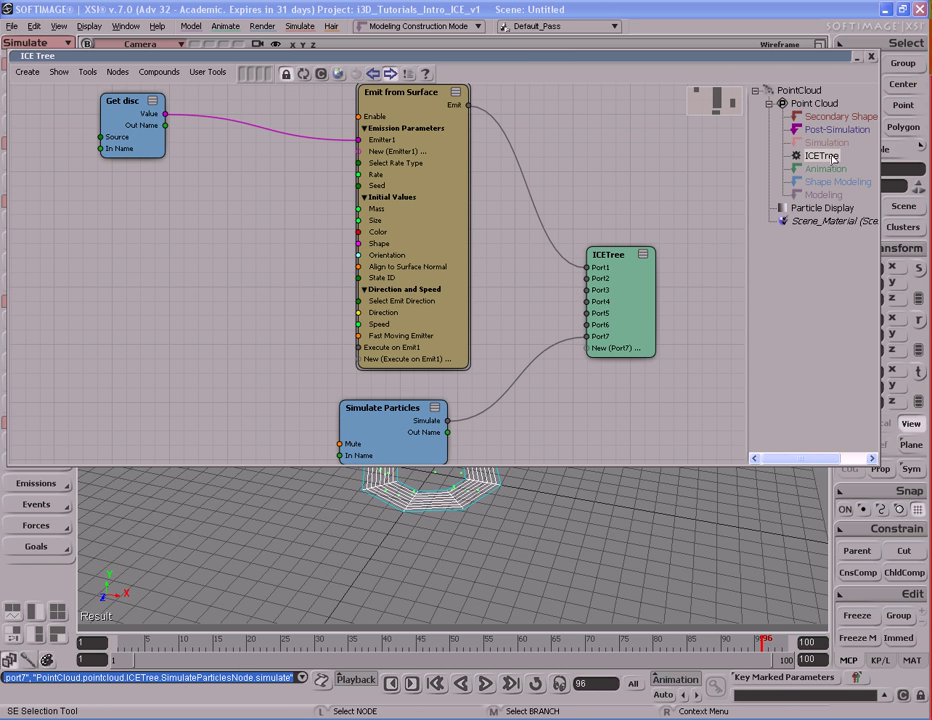
pyautogui.moveTo(822, 156); pyautogui.dragTo(820, 205)
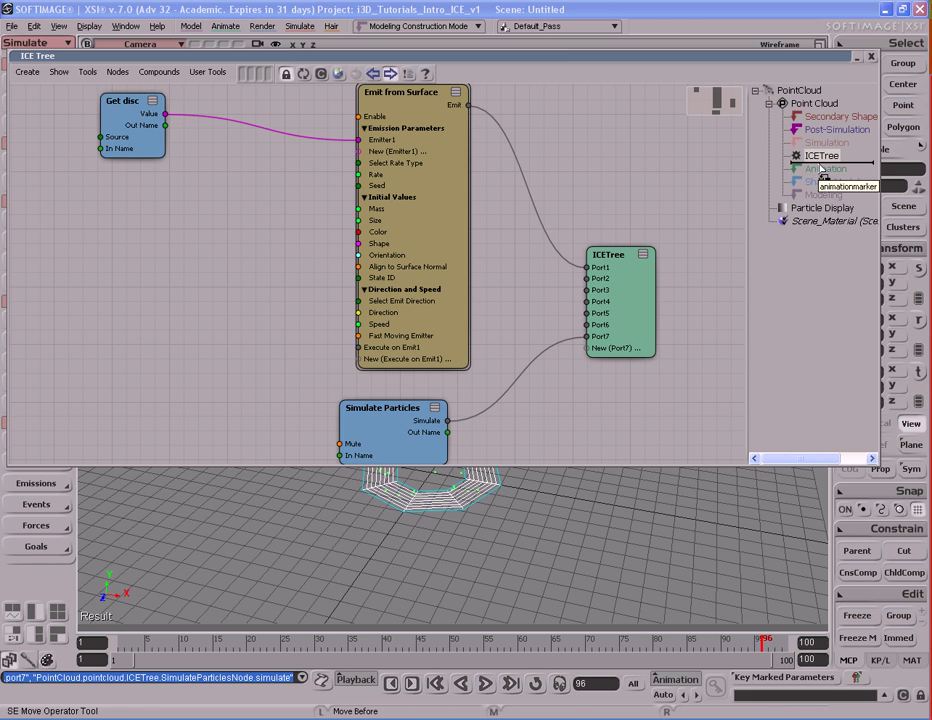
pyautogui.moveTo(820, 205); pyautogui.dragTo(820, 160)
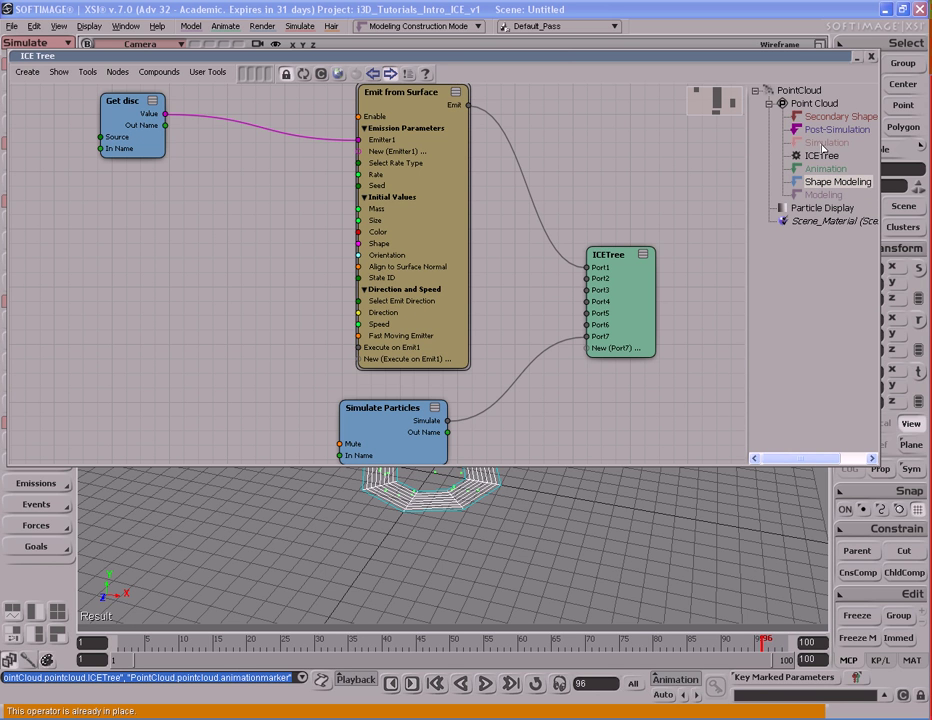
# - Switch the active stack region from Simulation to Post-Simulation
pyautogui.click(823, 145)
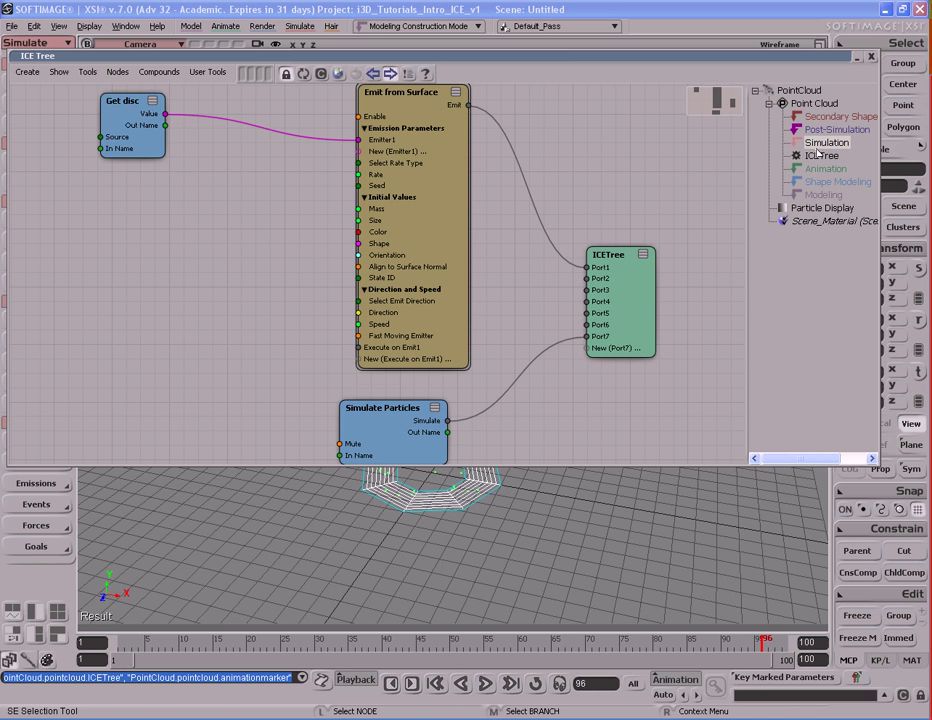
pyautogui.click(822, 157)
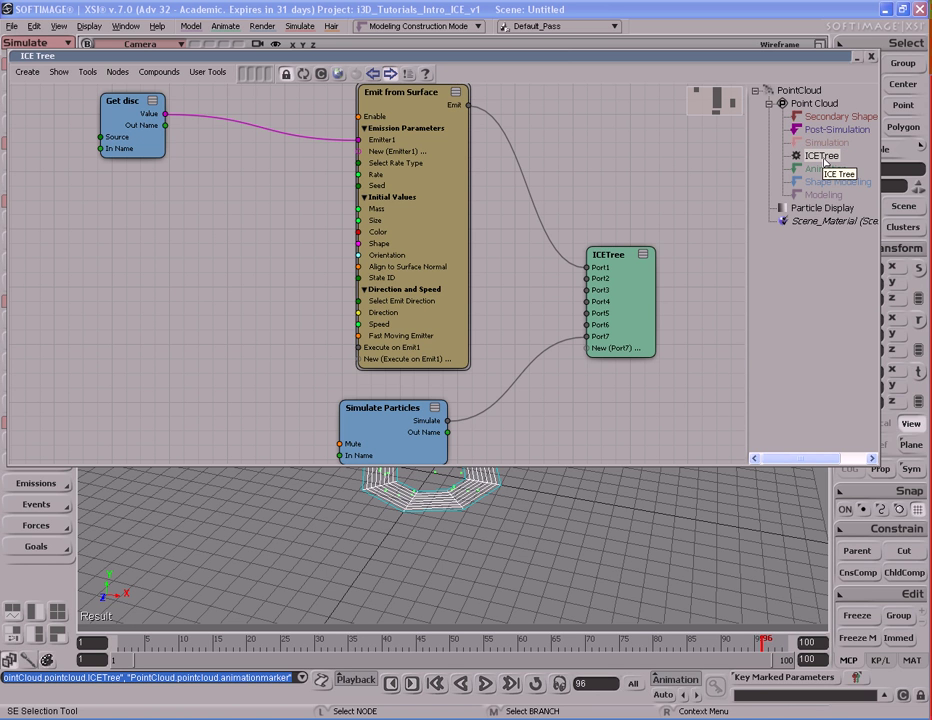
pyautogui.click(819, 131)
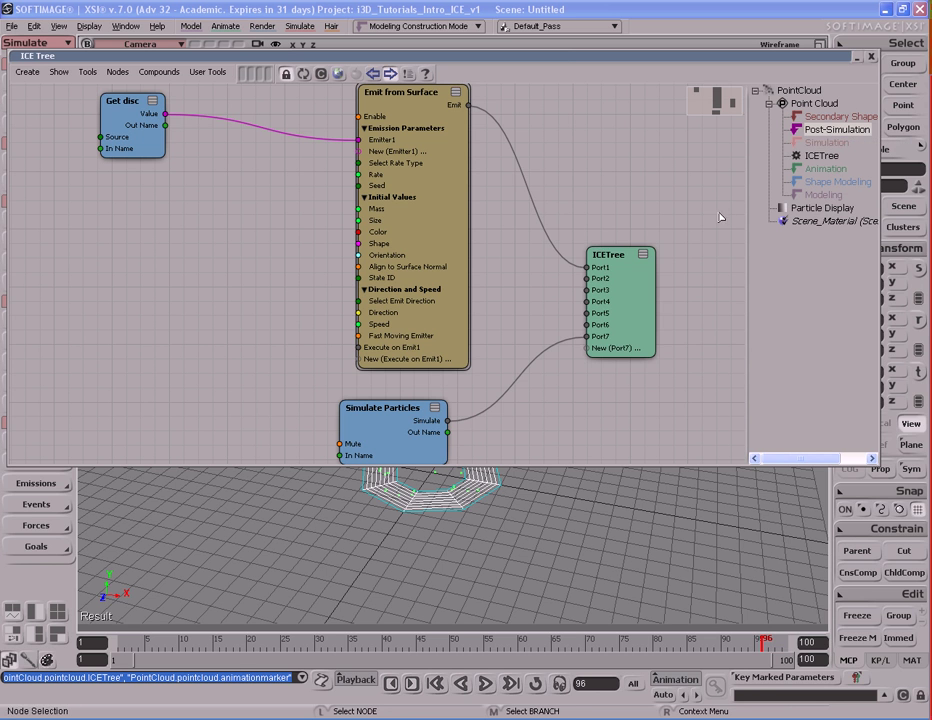
pyautogui.moveTo(636, 301)
pyautogui.mouseDown()
pyautogui.moveTo(653, 296)
pyautogui.moveTo(643, 297)
pyautogui.mouseUp()
# - Collapse the ICE Tree and preview the deformer list without applying any deformer
pyautogui.click(619, 57)
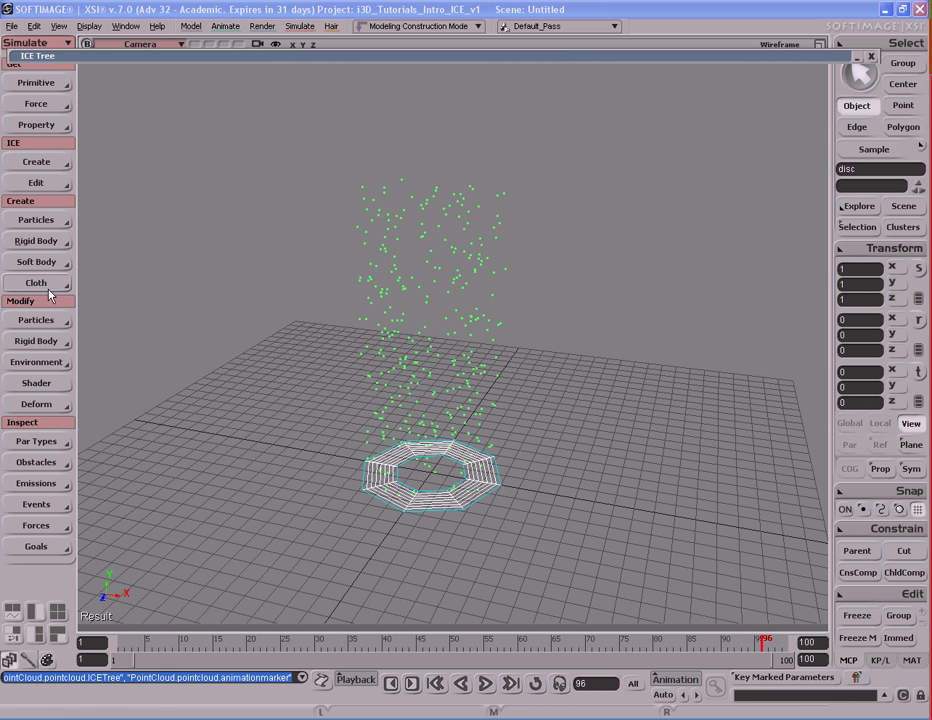
pyautogui.click(42, 406)
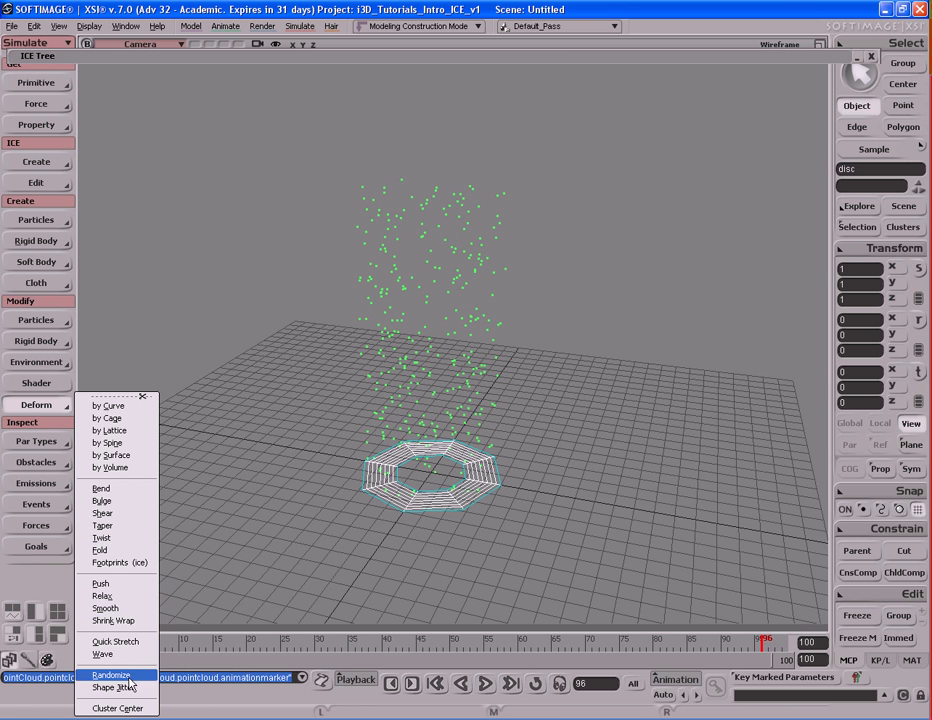
pyautogui.click(143, 397)
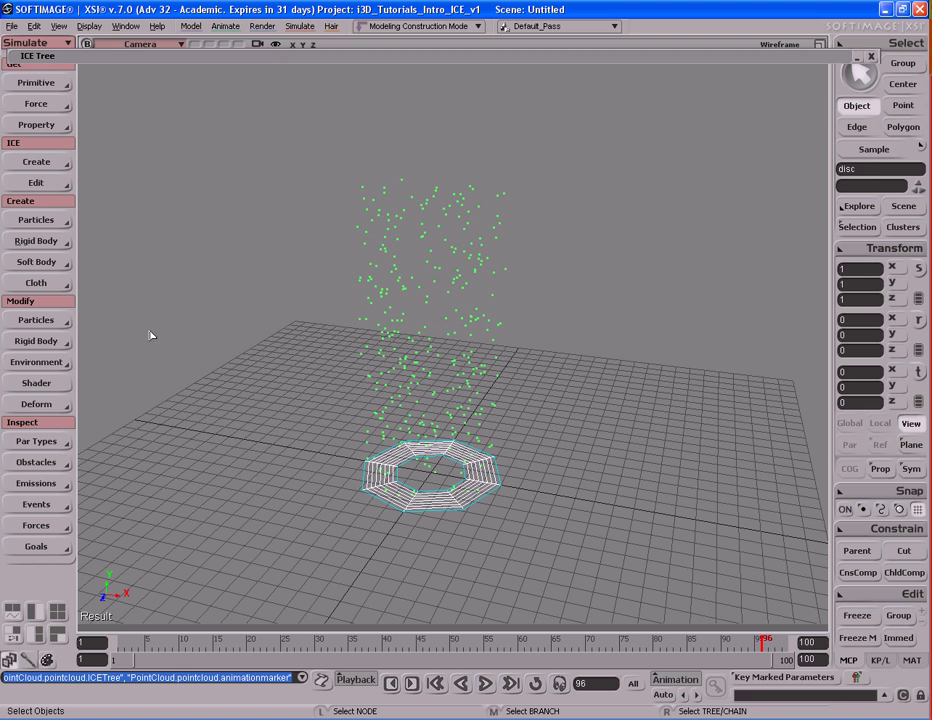
pyautogui.click(462, 57)
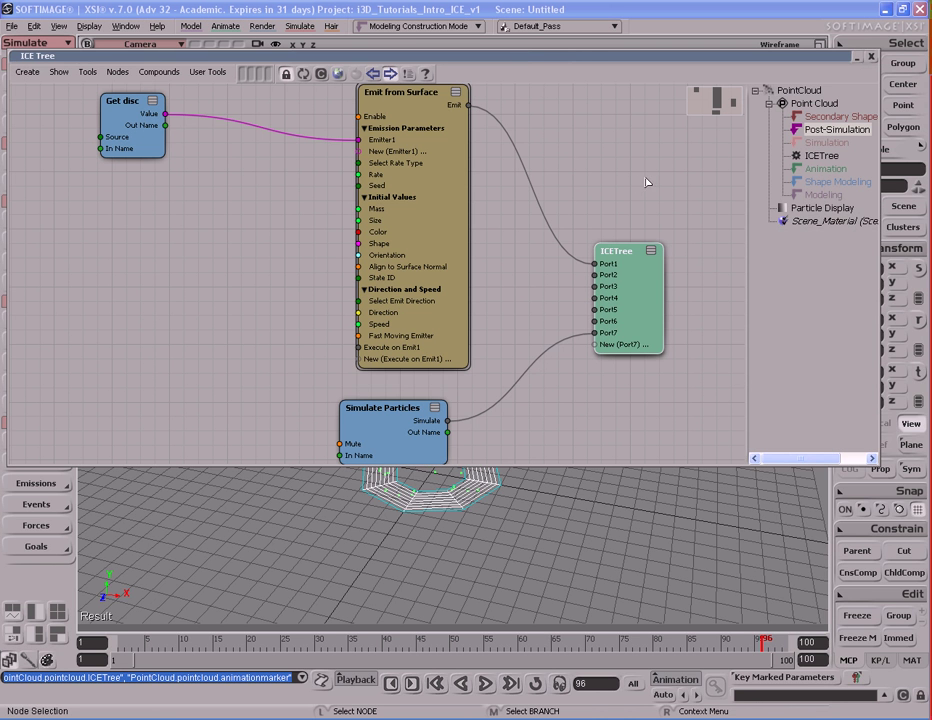
# - Select the point cloud in the viewport and bring up the deformer list with the ICE Tree collapsed
pyautogui.click(607, 58)
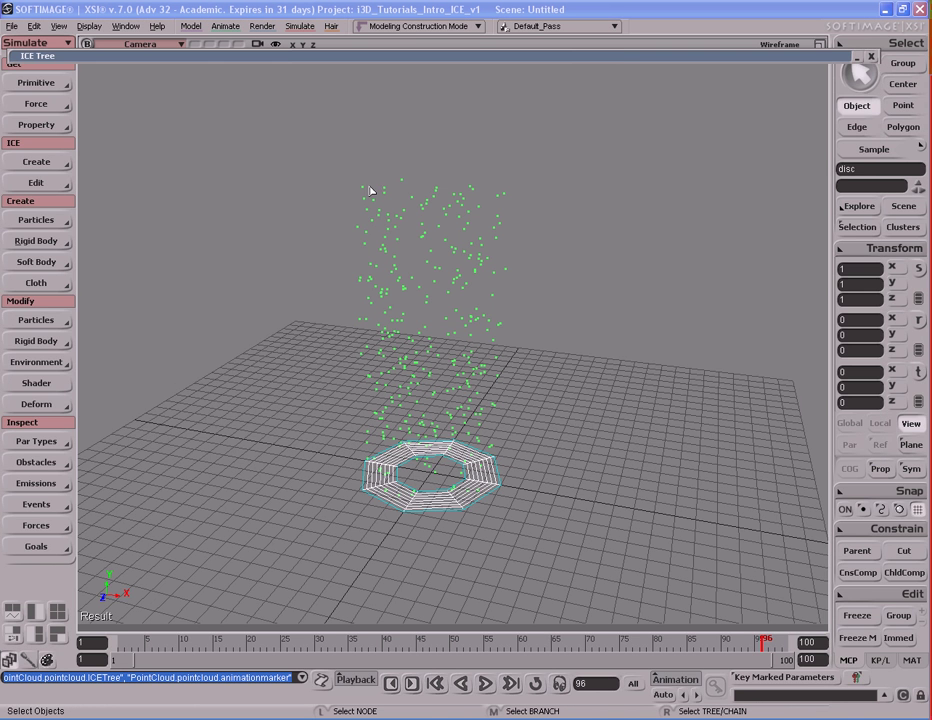
pyautogui.click(514, 328)
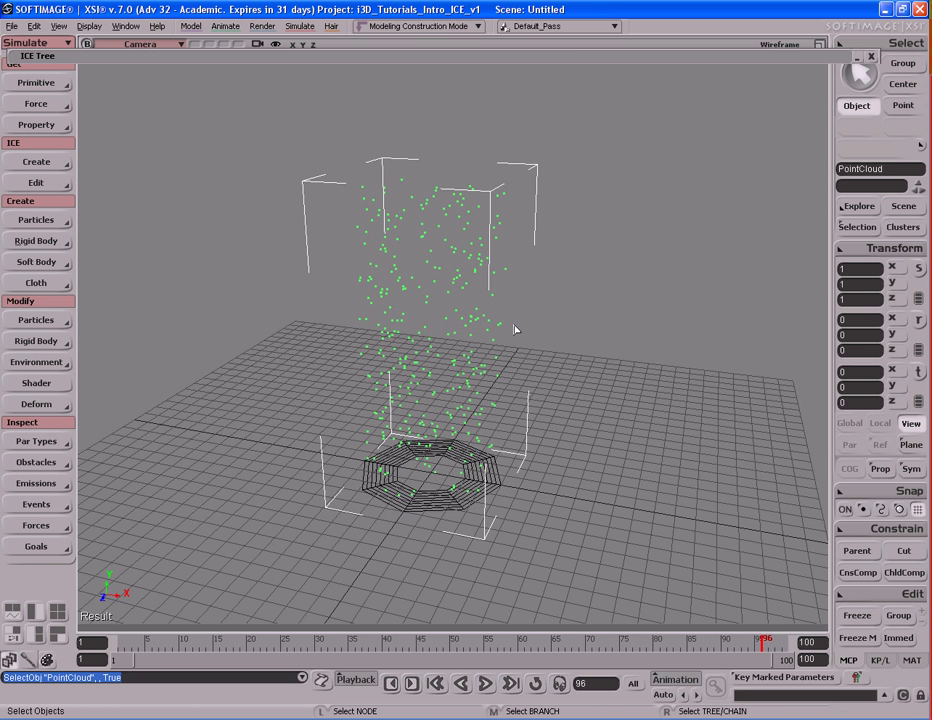
pyautogui.click(40, 404)
pyautogui.click(535, 58)
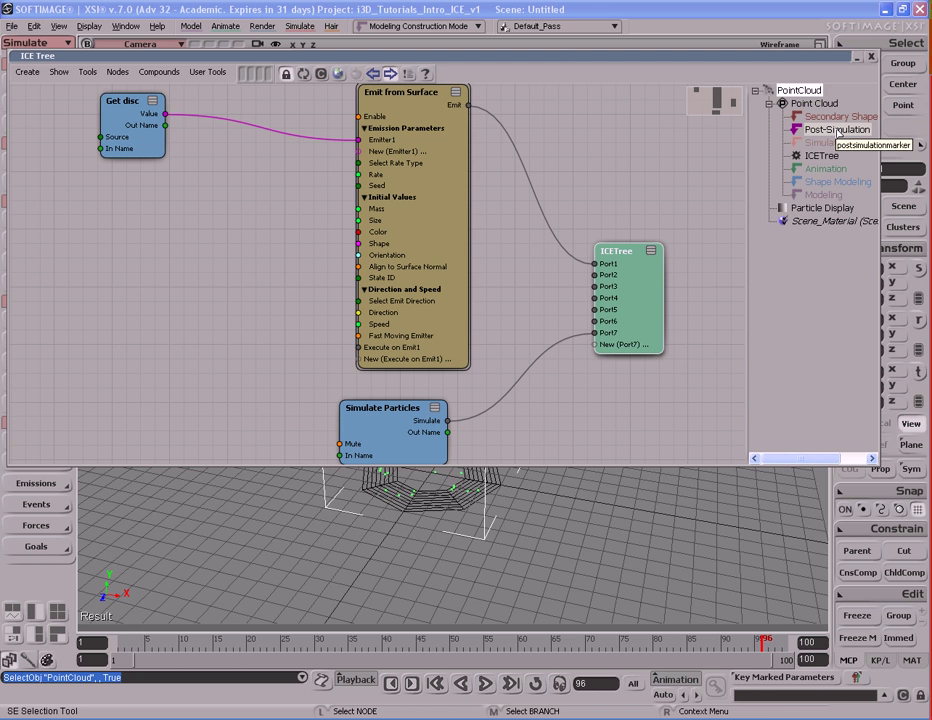
pyautogui.doubleClick(660, 62)
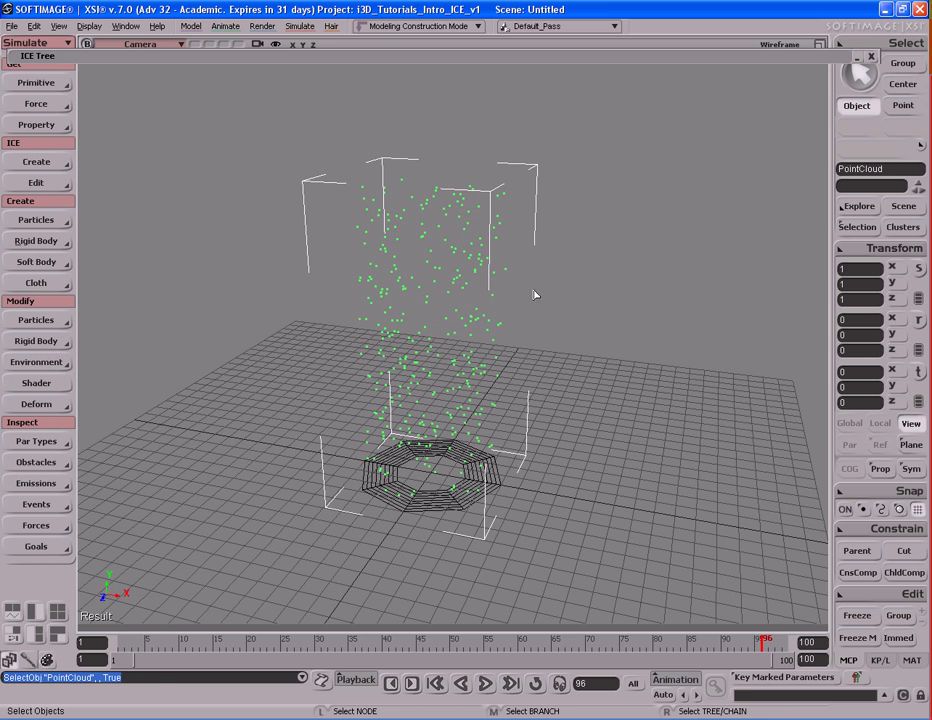
pyautogui.click(38, 404)
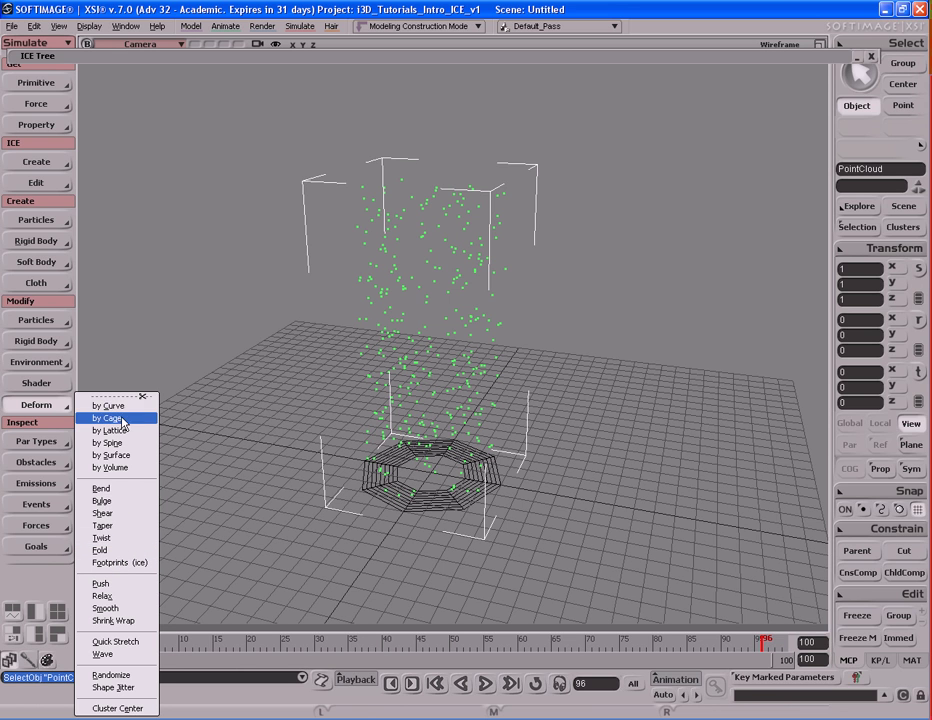
# - Apply Taper to the point cloud, move Taper Op above Simulation, and open its settings
pyautogui.click(122, 532)
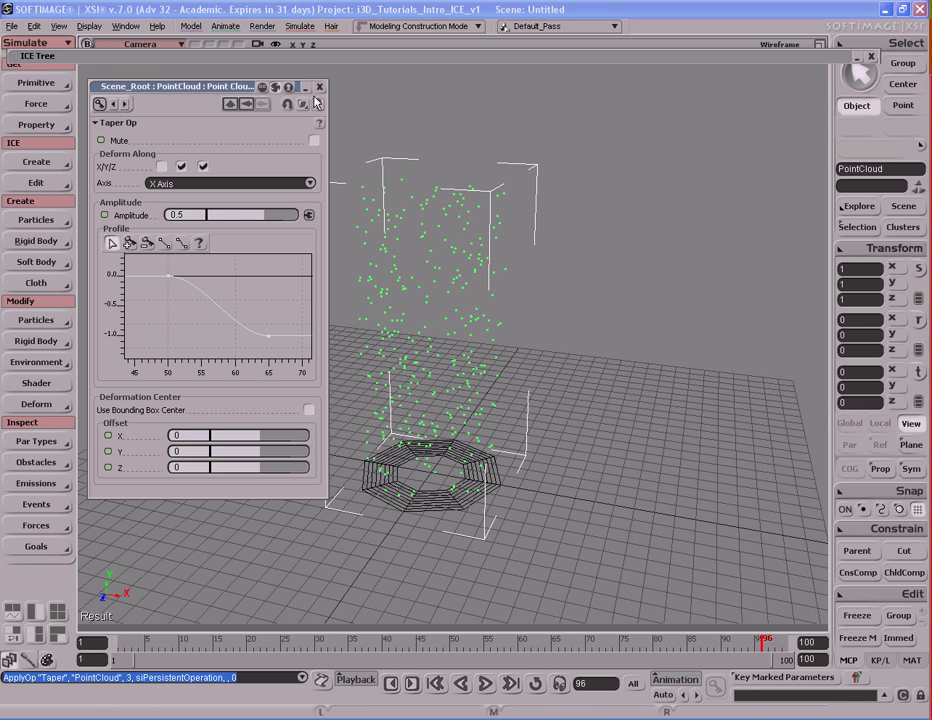
pyautogui.moveTo(274, 87); pyautogui.dragTo(266, 88)
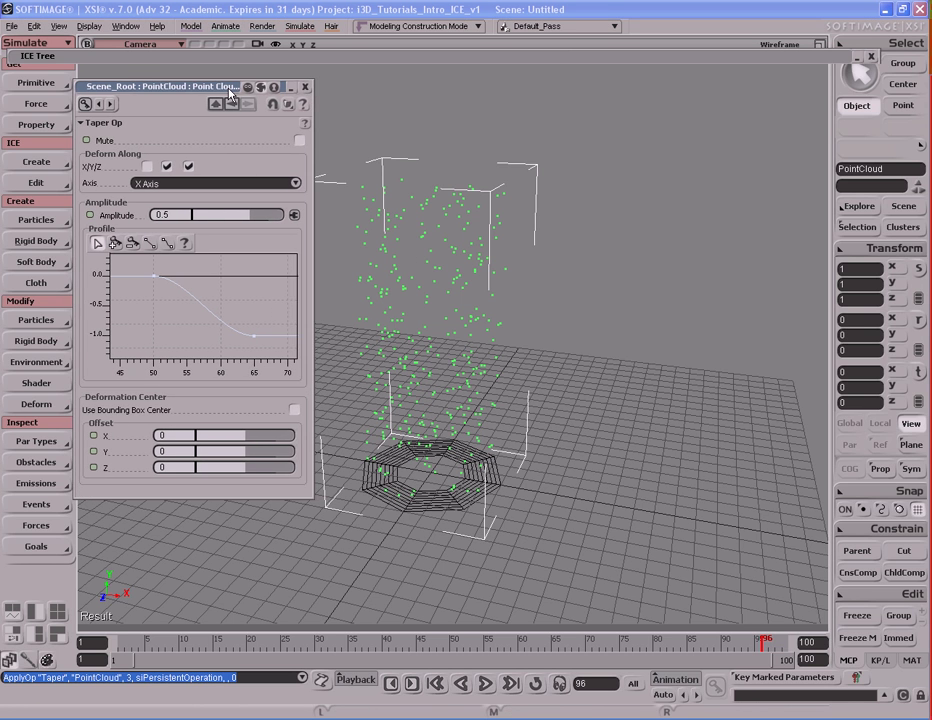
pyautogui.click(489, 56)
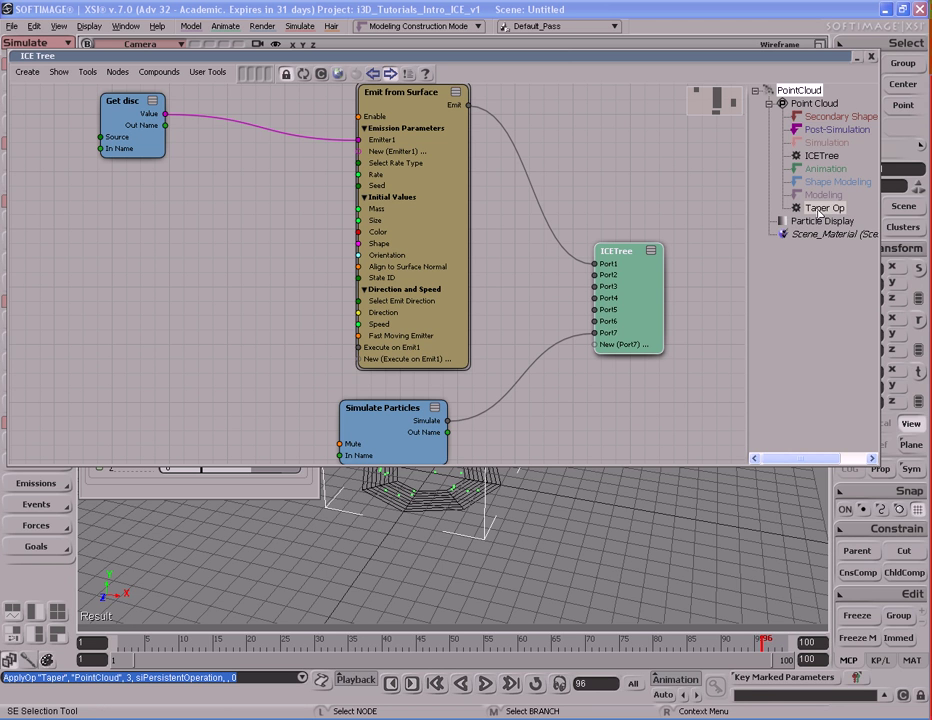
pyautogui.moveTo(820, 211); pyautogui.dragTo(822, 143)
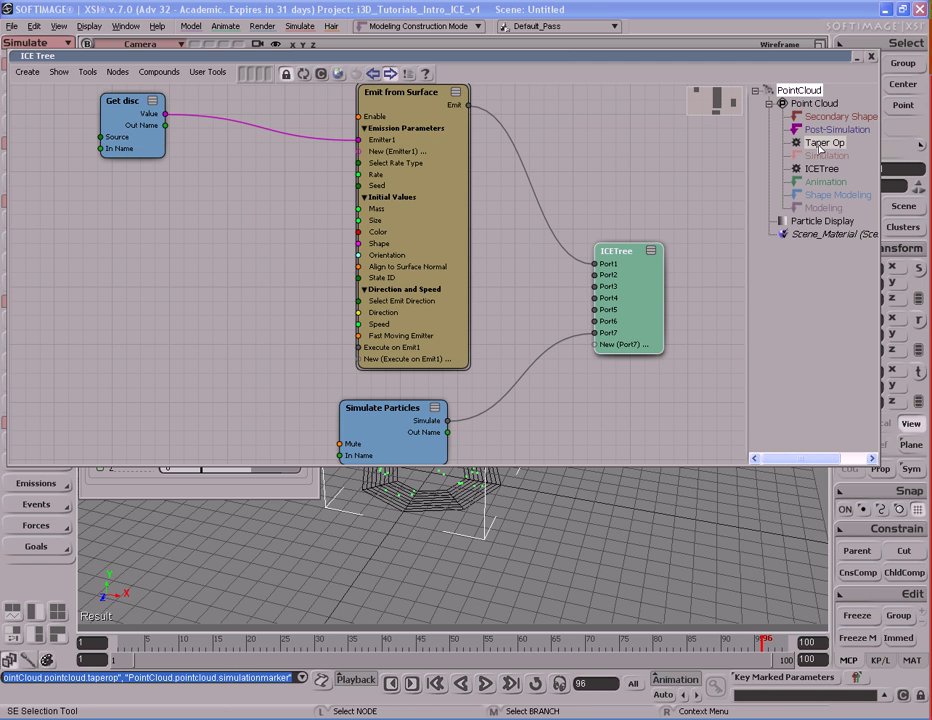
pyautogui.doubleClick(820, 143)
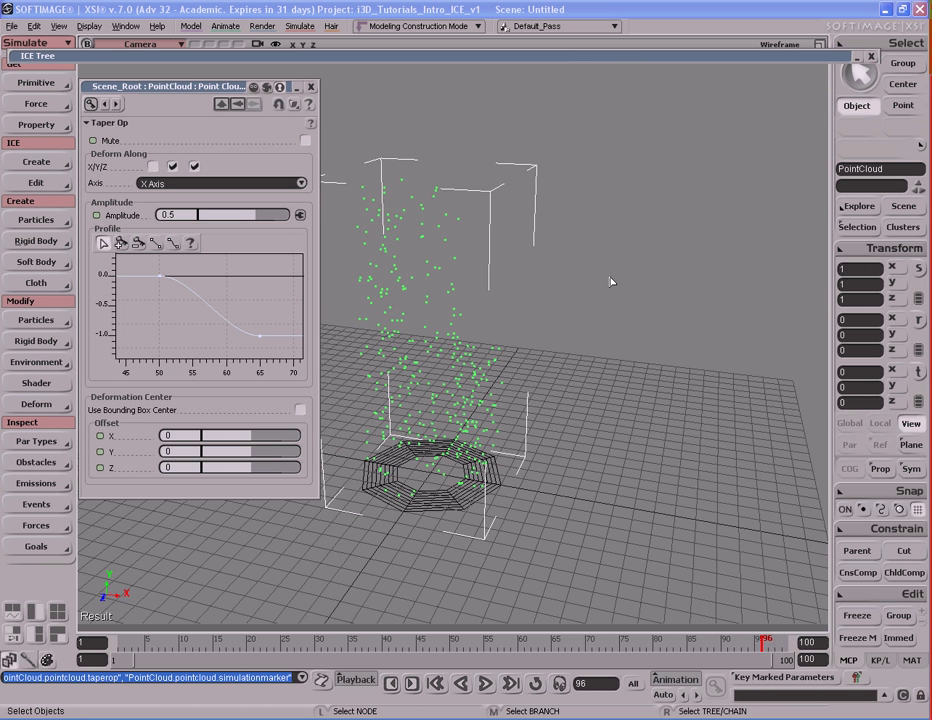
# - Replay the simulation with looping playback while orbiting around the particle stream
pyautogui.press('F9')
pyautogui.press('F11')
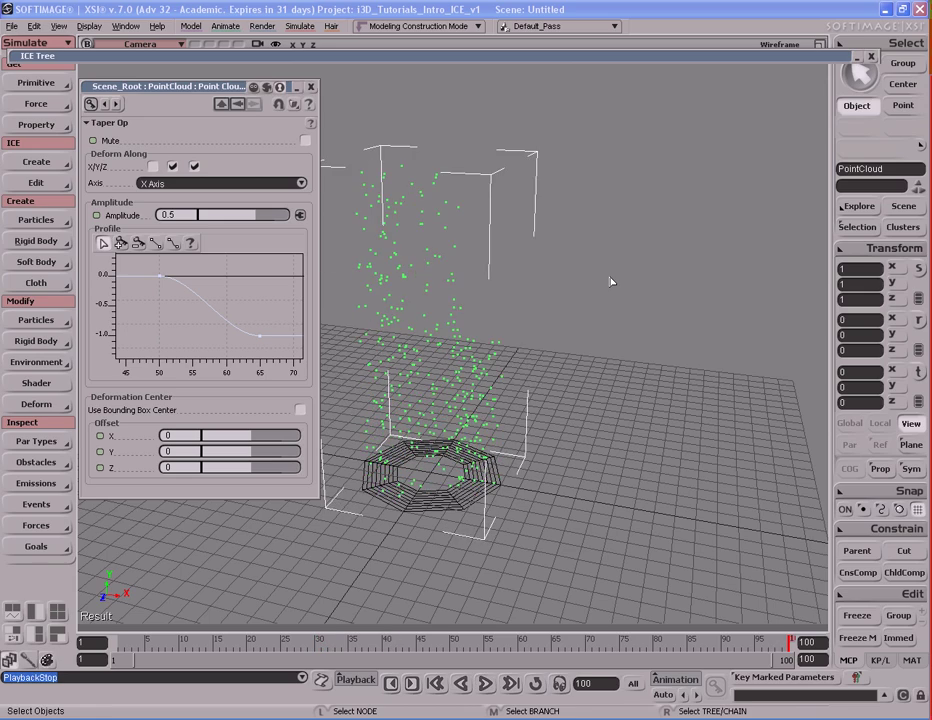
pyautogui.press('s')
pyautogui.moveTo(591, 360)
pyautogui.mouseDown(button='right')
pyautogui.moveTo(645, 362)
pyautogui.moveTo(614, 374)
pyautogui.moveTo(640, 367)
pyautogui.mouseUp(button='right')
pyautogui.press('Escape')
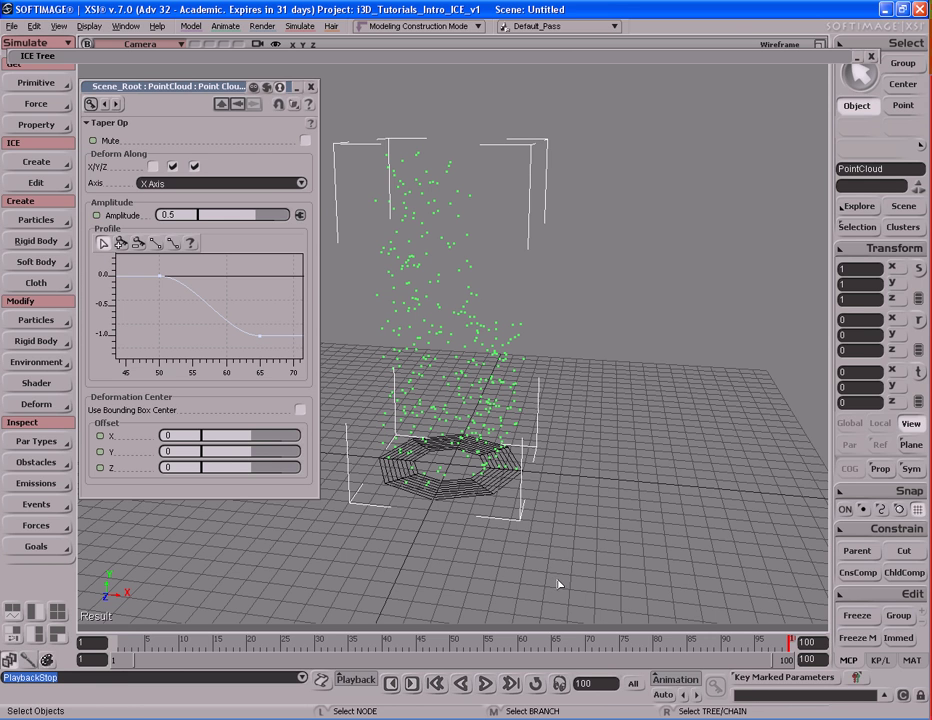
pyautogui.click(536, 684)
pyautogui.hotkey('alt', 'Return')
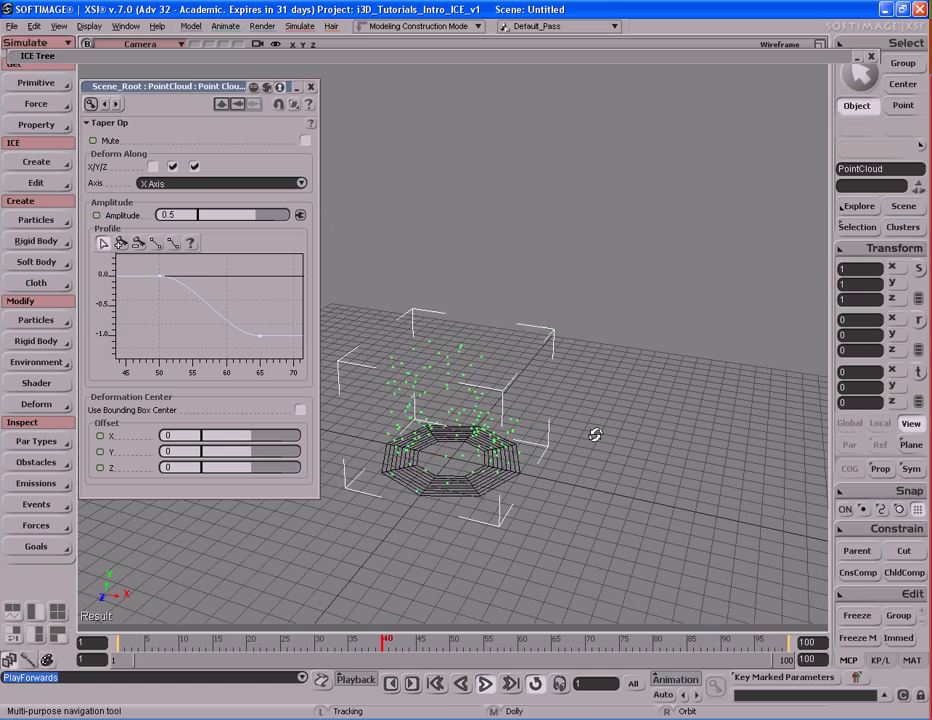
# - Raise the taper amplitude to 2, stop playback, and close the Taper Op settings
pyautogui.moveTo(593, 433)
pyautogui.mouseDown(button='right')
pyautogui.moveTo(593, 383)
pyautogui.moveTo(614, 469)
pyautogui.mouseUp(button='right')
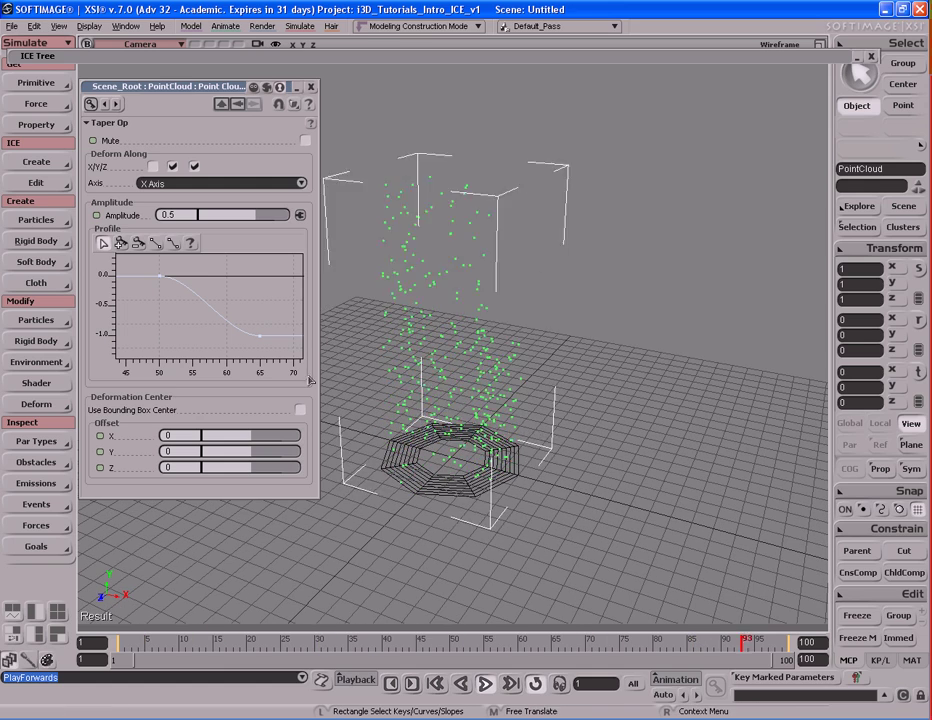
pyautogui.moveTo(270, 216); pyautogui.dragTo(285, 214)
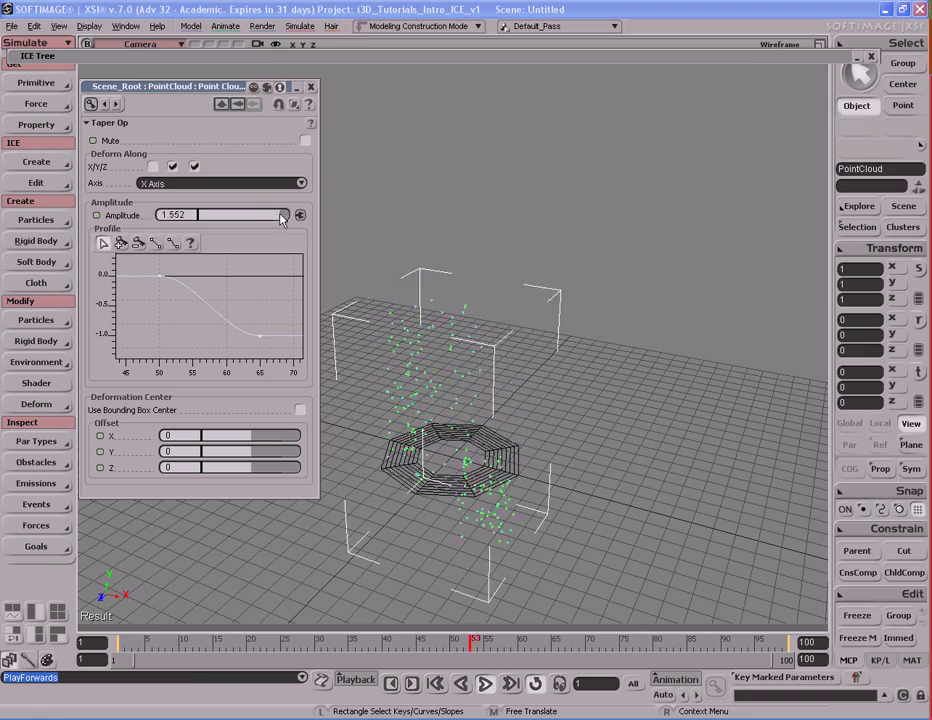
pyautogui.moveTo(480, 430)
pyautogui.mouseDown(button='right')
pyautogui.moveTo(513, 410)
pyautogui.moveTo(497, 485)
pyautogui.moveTo(562, 401)
pyautogui.moveTo(520, 403)
pyautogui.moveTo(545, 527)
pyautogui.mouseUp(button='right')
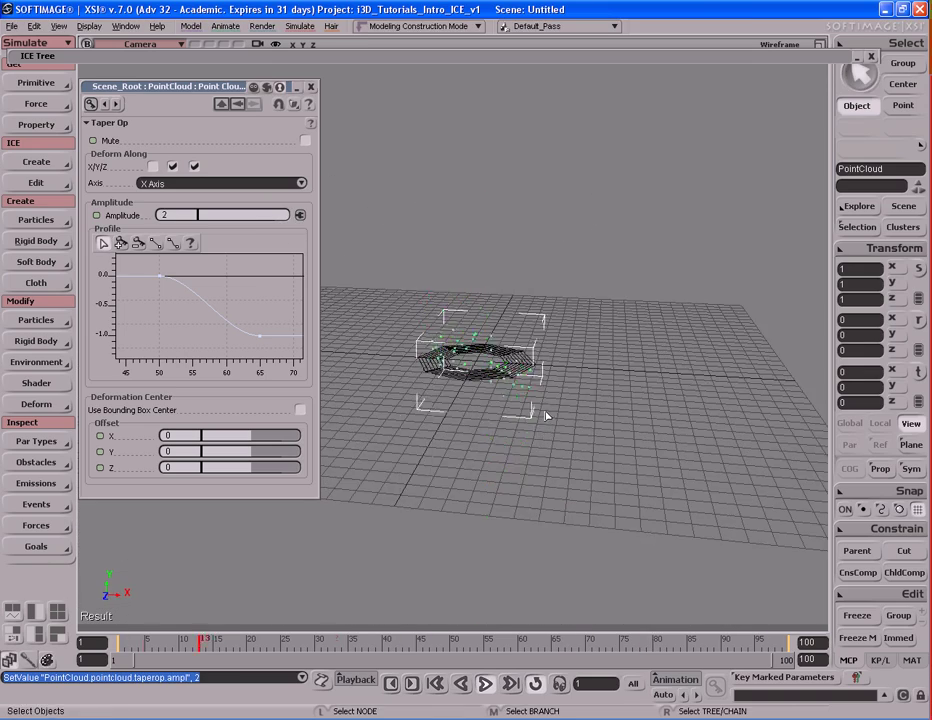
pyautogui.moveTo(521, 408)
pyautogui.mouseDown(button='right')
pyautogui.moveTo(420, 435)
pyautogui.moveTo(501, 408)
pyautogui.mouseUp(button='right')
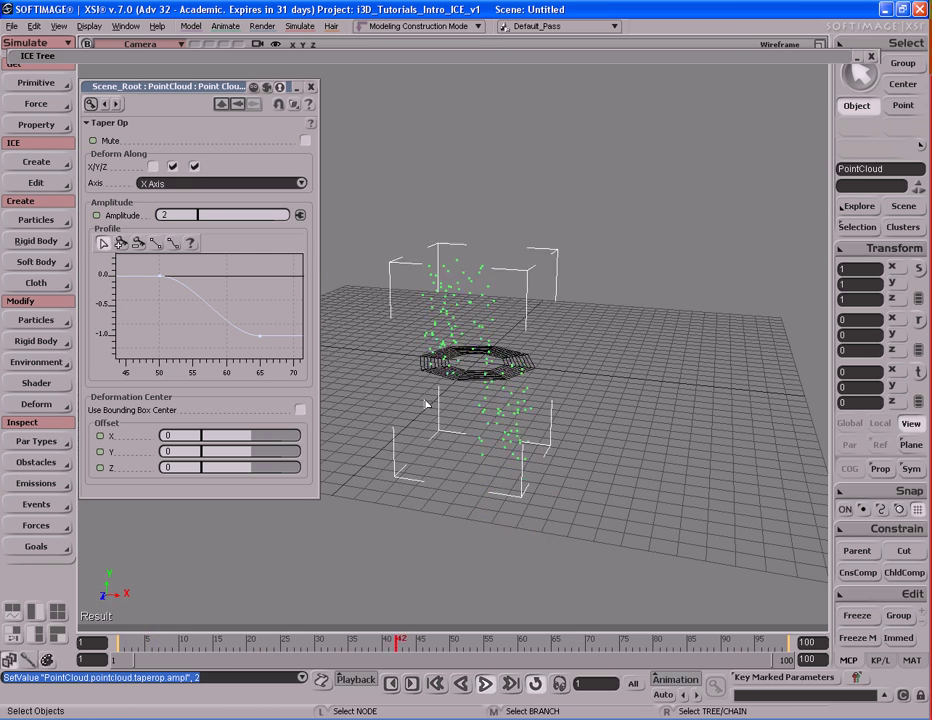
pyautogui.press('Escape')
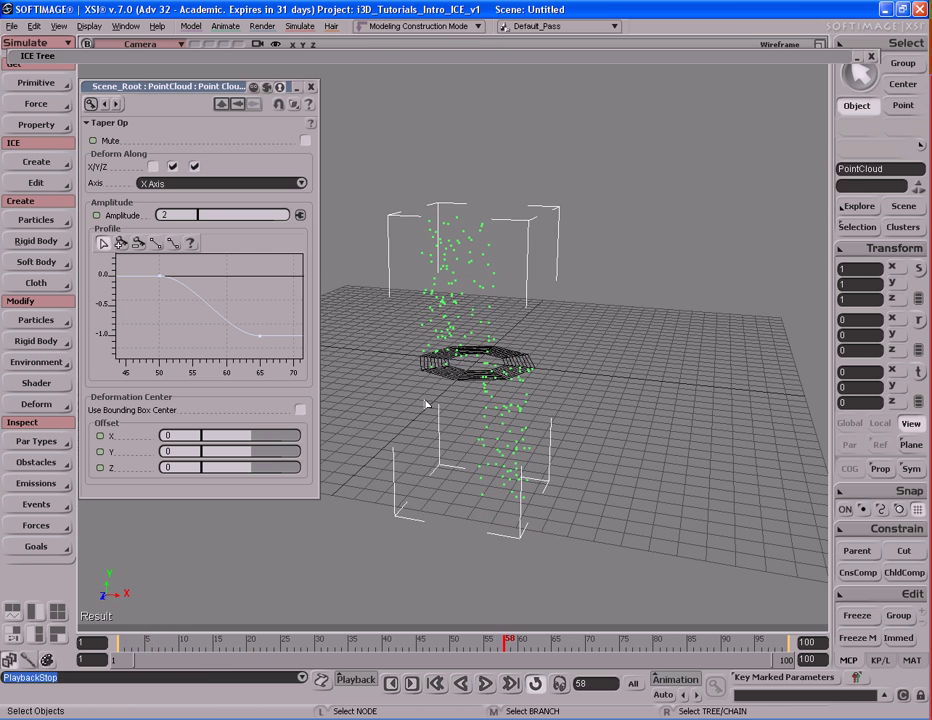
pyautogui.click(312, 89)
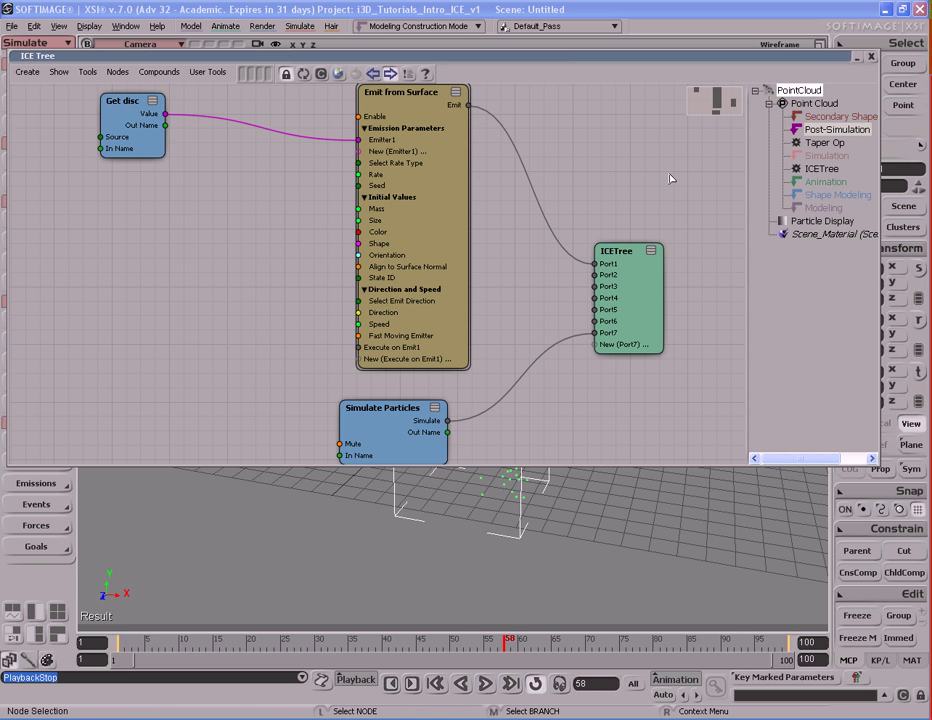
# - Pan to the ICETree ports and unplug the Simulate wire from Port7
pyautogui.moveTo(516, 258)
pyautogui.mouseDown(button='middle')
pyautogui.moveTo(499, 231)
pyautogui.moveTo(520, 241)
pyautogui.moveTo(514, 213)
pyautogui.mouseUp(button='middle')
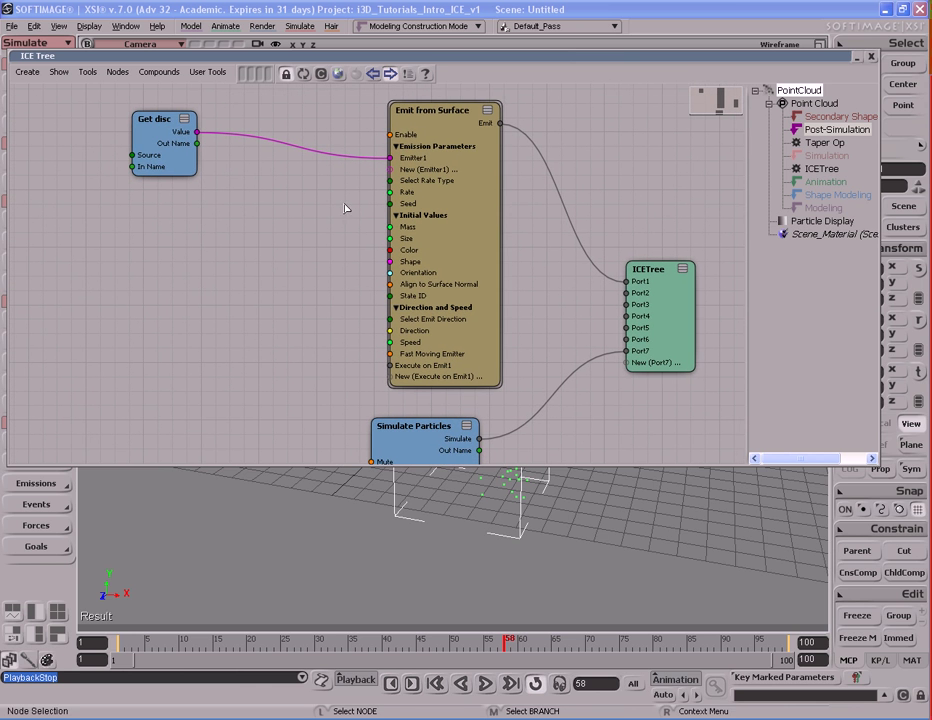
pyautogui.moveTo(457, 286); pyautogui.dragTo(462, 237)
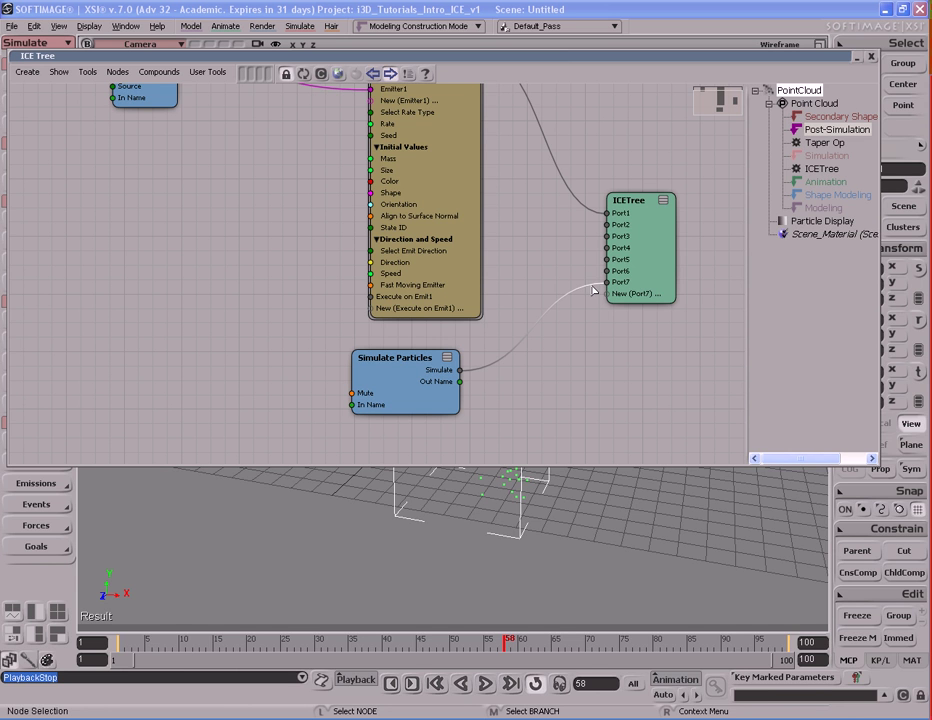
pyautogui.moveTo(593, 291)
pyautogui.mouseDown()
pyautogui.moveTo(548, 302)
pyautogui.moveTo(562, 360)
pyautogui.moveTo(505, 370)
pyautogui.moveTo(565, 349)
pyautogui.moveTo(553, 430)
pyautogui.mouseUp()
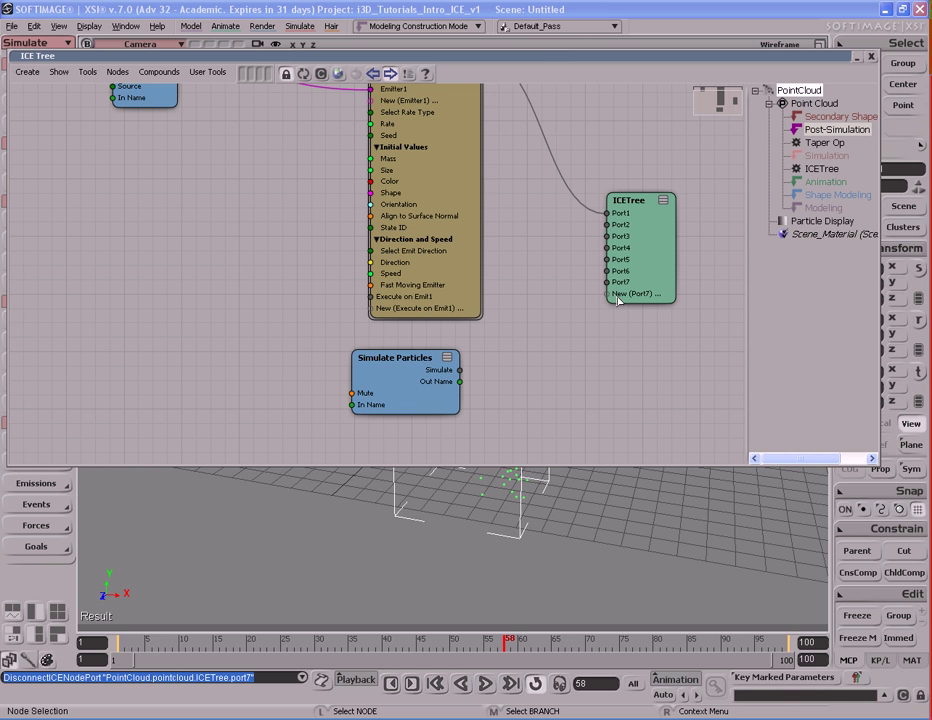
# - Collapse the graph, replay the simulation, and orbit to see particles staying clustered on the disc
pyautogui.doubleClick(553, 56)
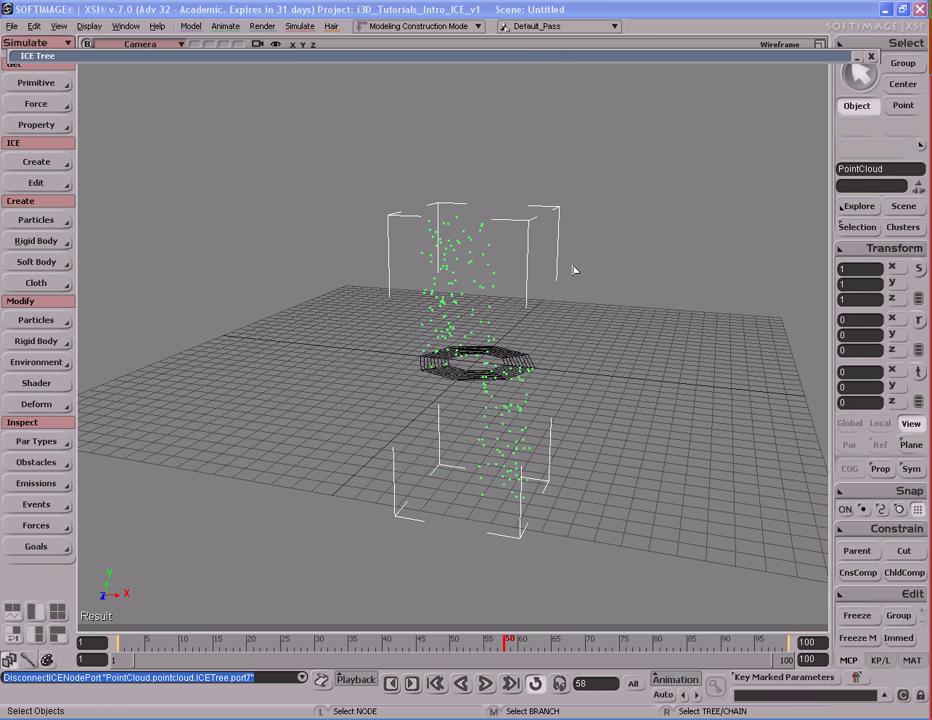
pyautogui.press('F12')
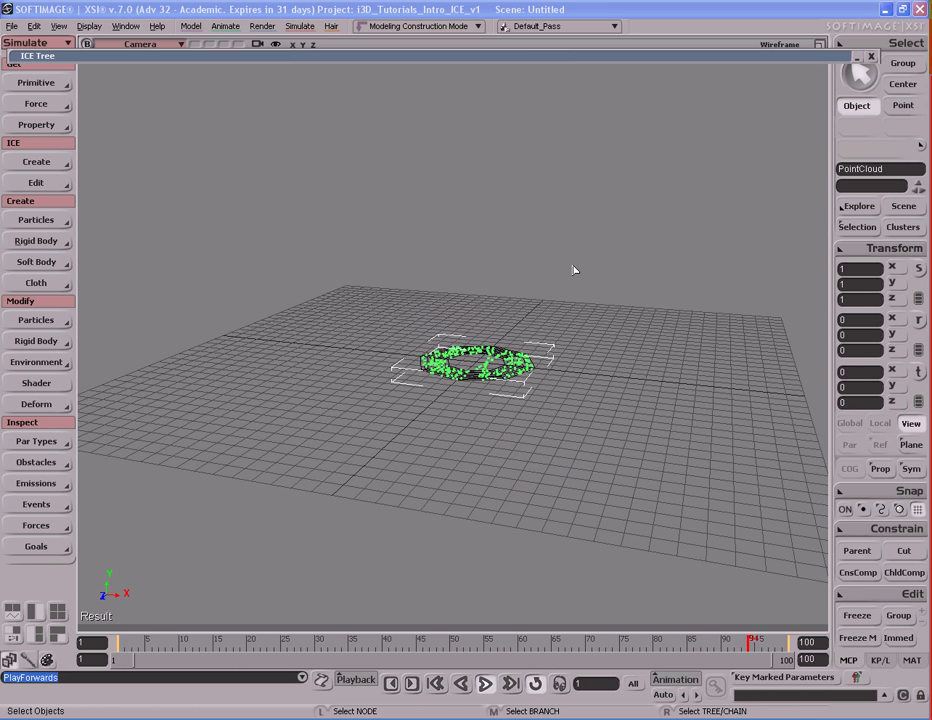
pyautogui.press('Escape')
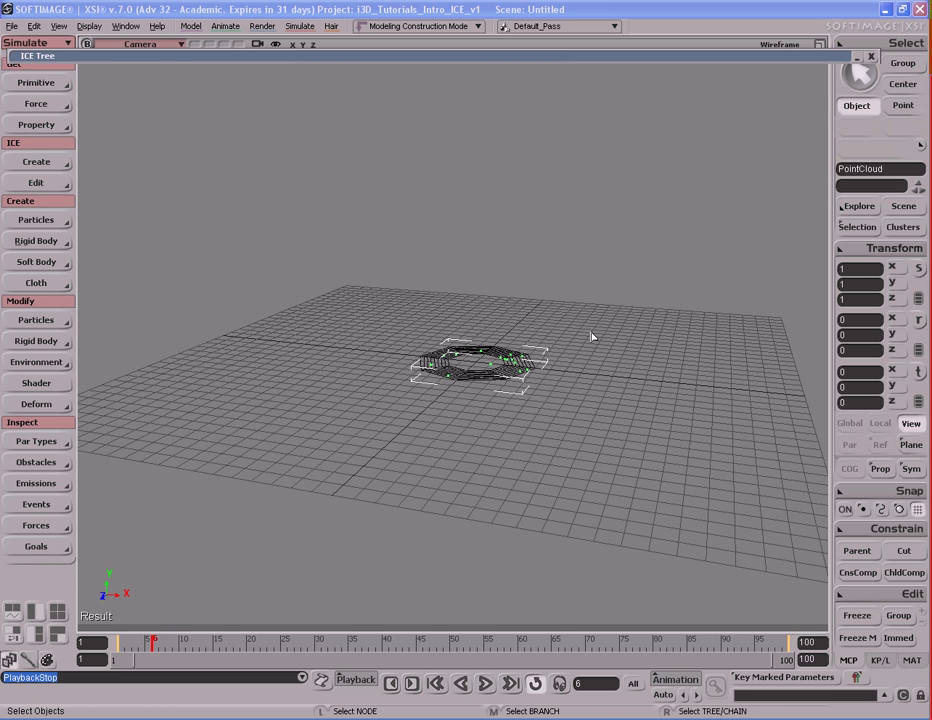
pyautogui.hotkey('alt', 'v')
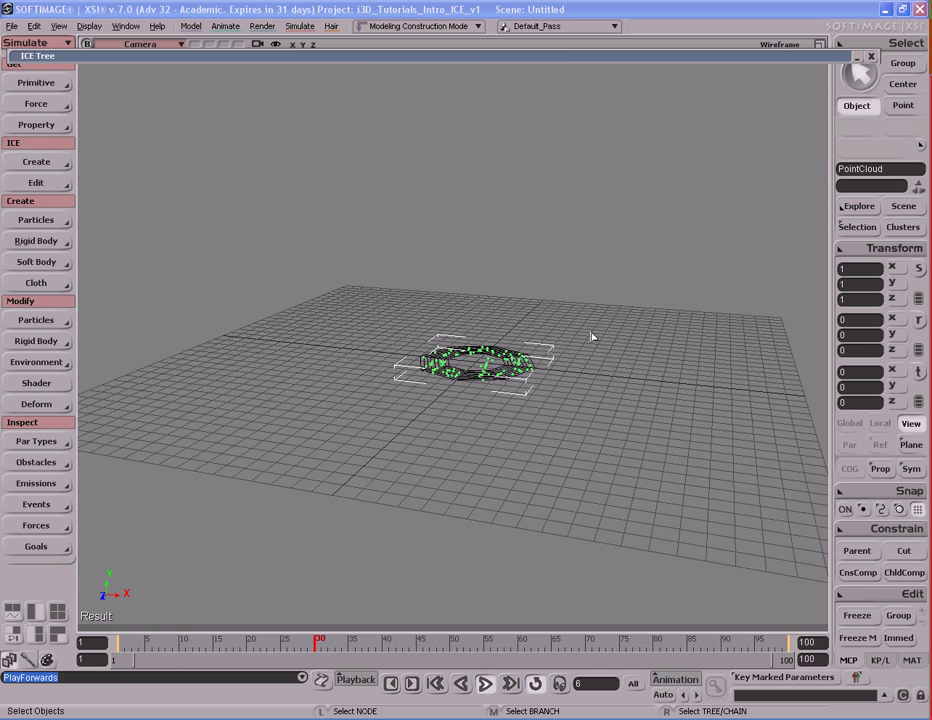
pyautogui.press('s')
pyautogui.moveTo(602, 367); pyautogui.dragTo(601, 376, button='right')
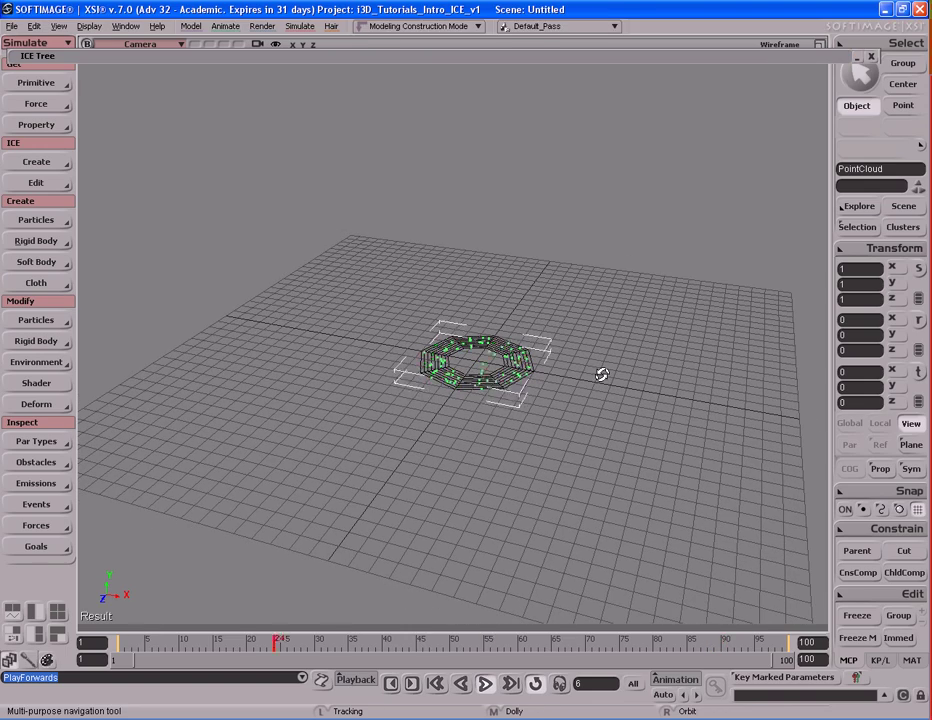
pyautogui.press('space')
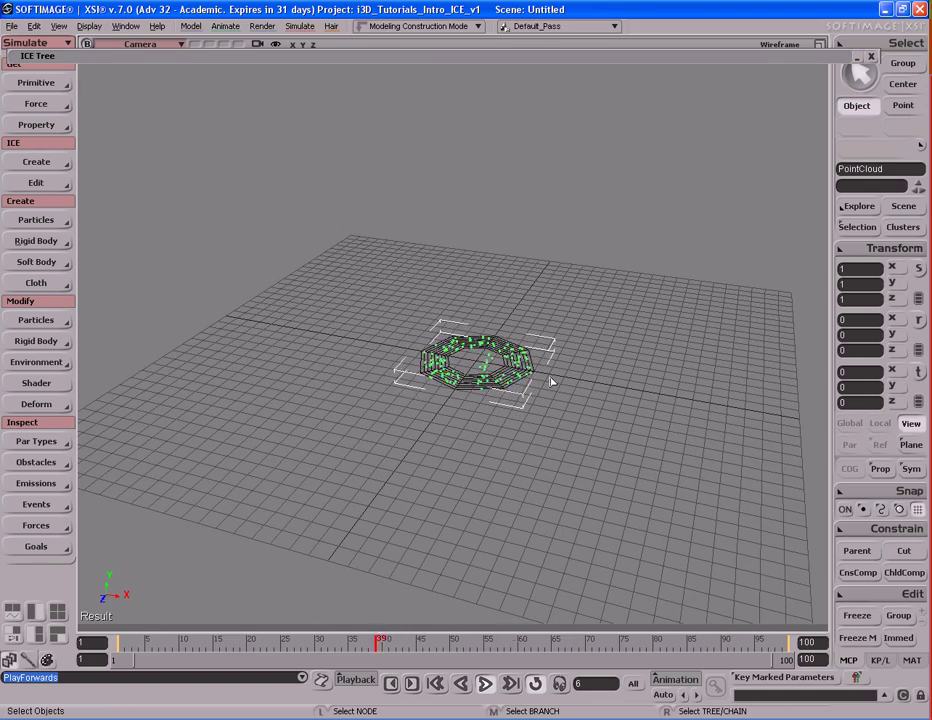
pyautogui.press('s')
pyautogui.moveTo(513, 372)
pyautogui.mouseDown(button='right')
pyautogui.moveTo(580, 385)
pyautogui.moveTo(585, 395)
pyautogui.mouseUp(button='right')
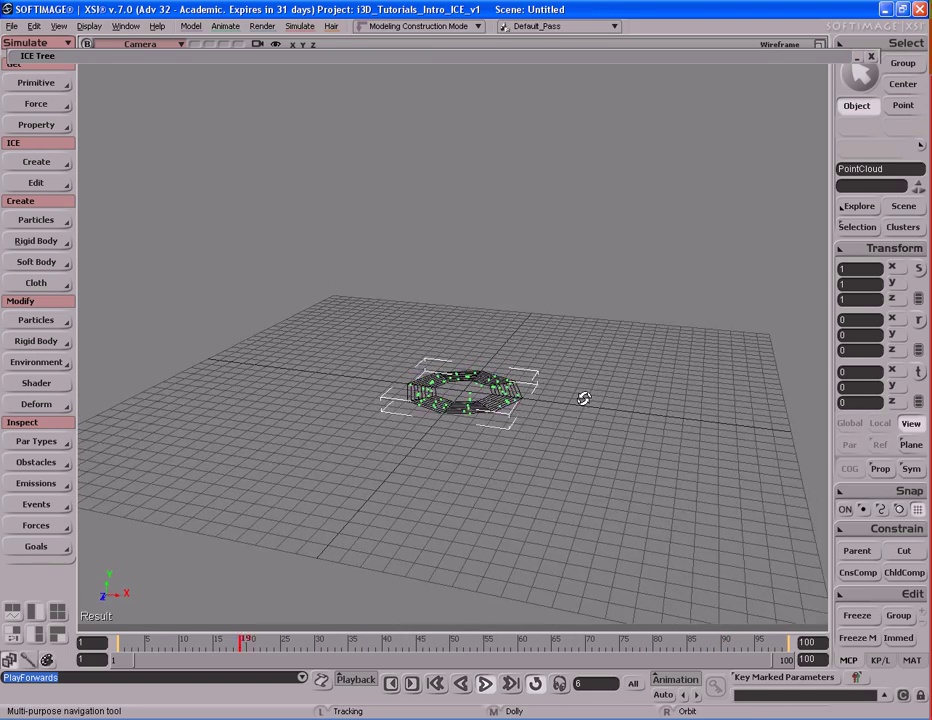
pyautogui.press('space')
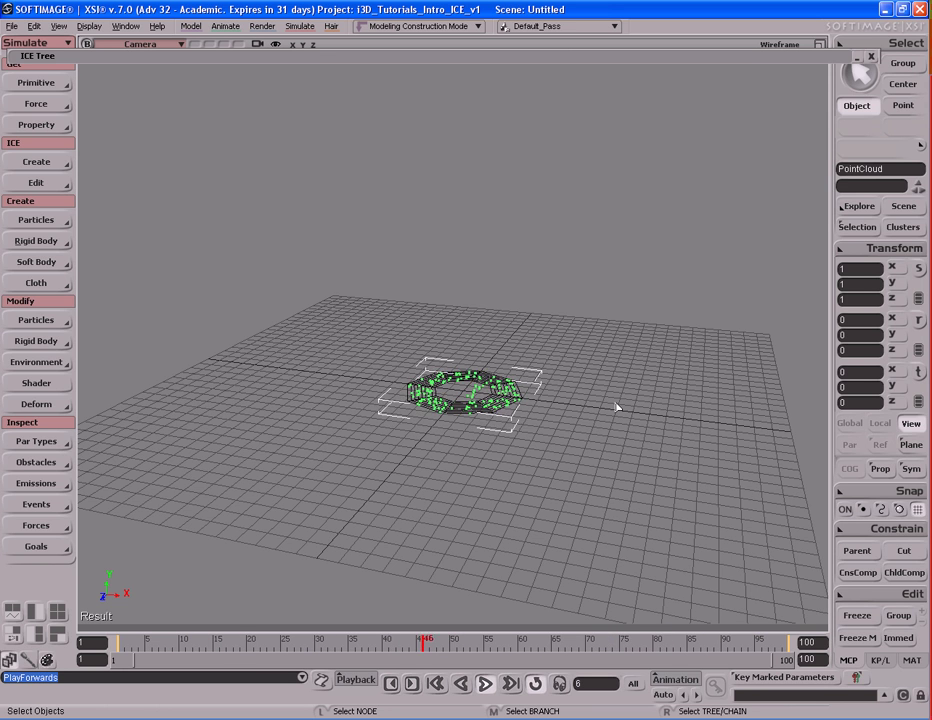
# - Wire Simulate Particles' Simulate output into ICETree Port7 and place Get disc beside the emitter node
pyautogui.click(600, 57)
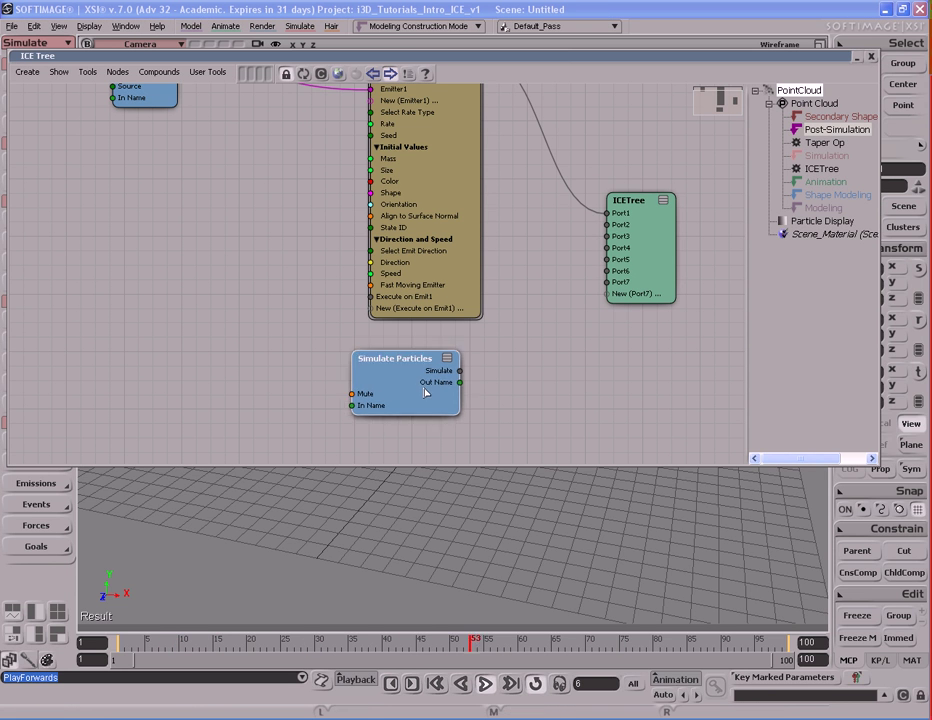
pyautogui.moveTo(420, 358); pyautogui.dragTo(432, 367)
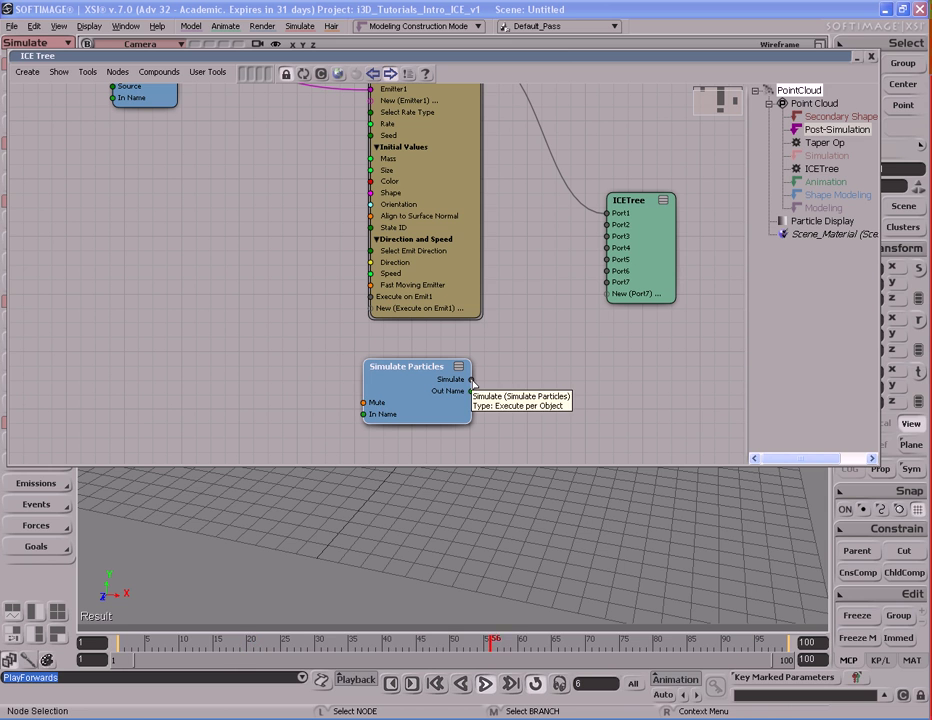
pyautogui.moveTo(472, 380)
pyautogui.mouseDown()
pyautogui.moveTo(594, 344)
pyautogui.moveTo(572, 322)
pyautogui.moveTo(566, 277)
pyautogui.moveTo(563, 286)
pyautogui.moveTo(572, 254)
pyautogui.moveTo(488, 312)
pyautogui.moveTo(364, 289)
pyautogui.moveTo(366, 154)
pyautogui.moveTo(372, 270)
pyautogui.moveTo(372, 262)
pyautogui.moveTo(641, 308)
pyautogui.moveTo(630, 236)
pyautogui.moveTo(618, 289)
pyautogui.moveTo(618, 237)
pyautogui.moveTo(620, 284)
pyautogui.mouseUp()
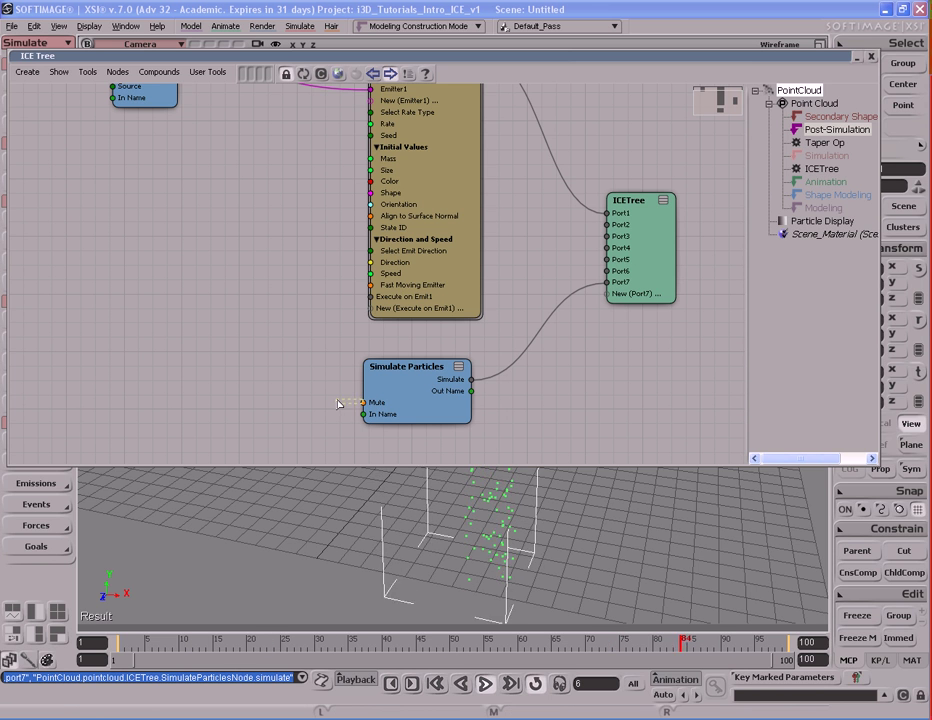
pyautogui.moveTo(472, 391); pyautogui.dragTo(612, 367)
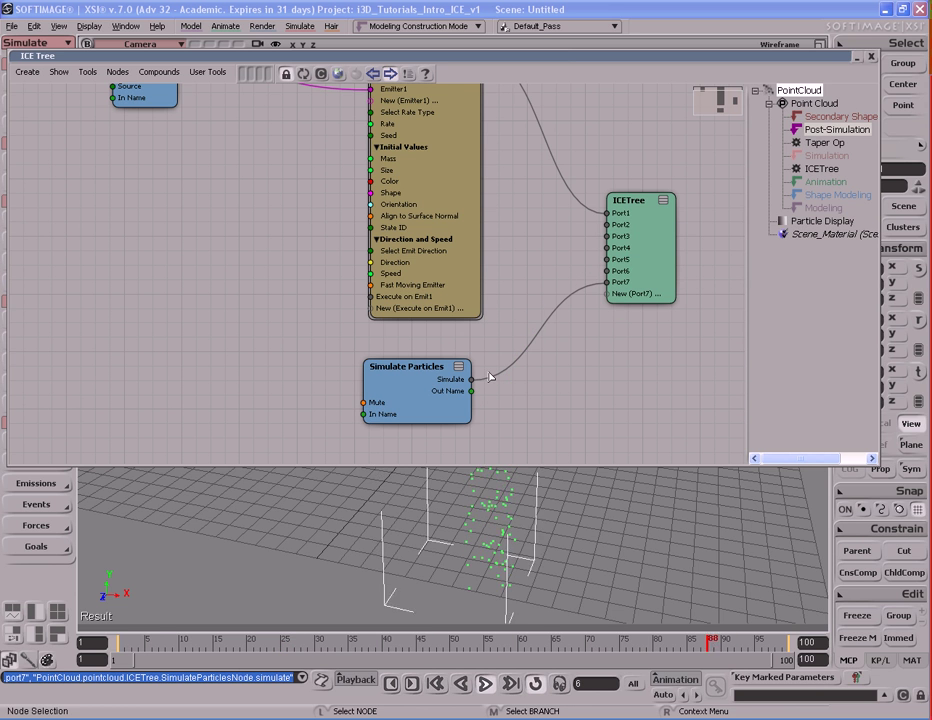
pyautogui.moveTo(482, 266); pyautogui.dragTo(491, 290, button='middle')
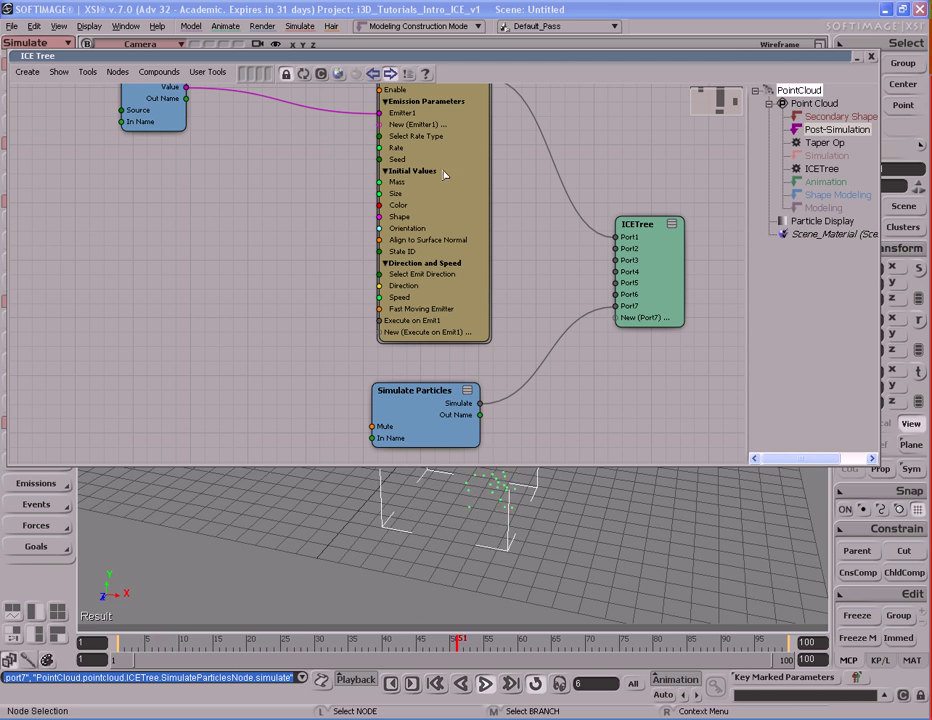
pyautogui.moveTo(175, 118)
pyautogui.mouseDown()
pyautogui.moveTo(263, 213)
pyautogui.moveTo(343, 187)
pyautogui.moveTo(277, 202)
pyautogui.moveTo(293, 185)
pyautogui.moveTo(252, 181)
pyautogui.mouseUp()
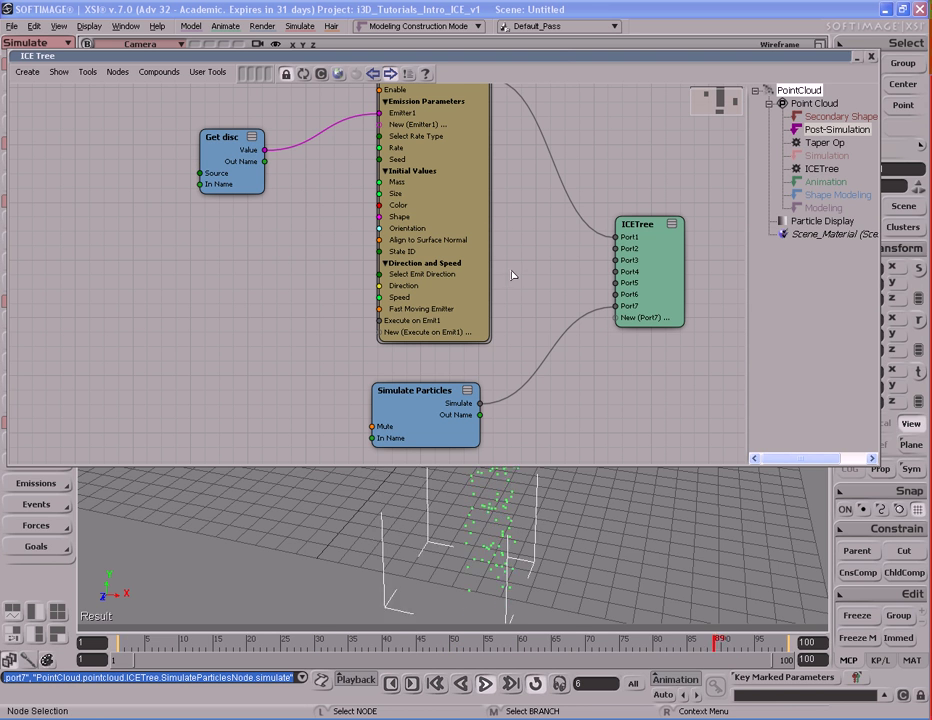
pyautogui.scroll(1, 372, 197)
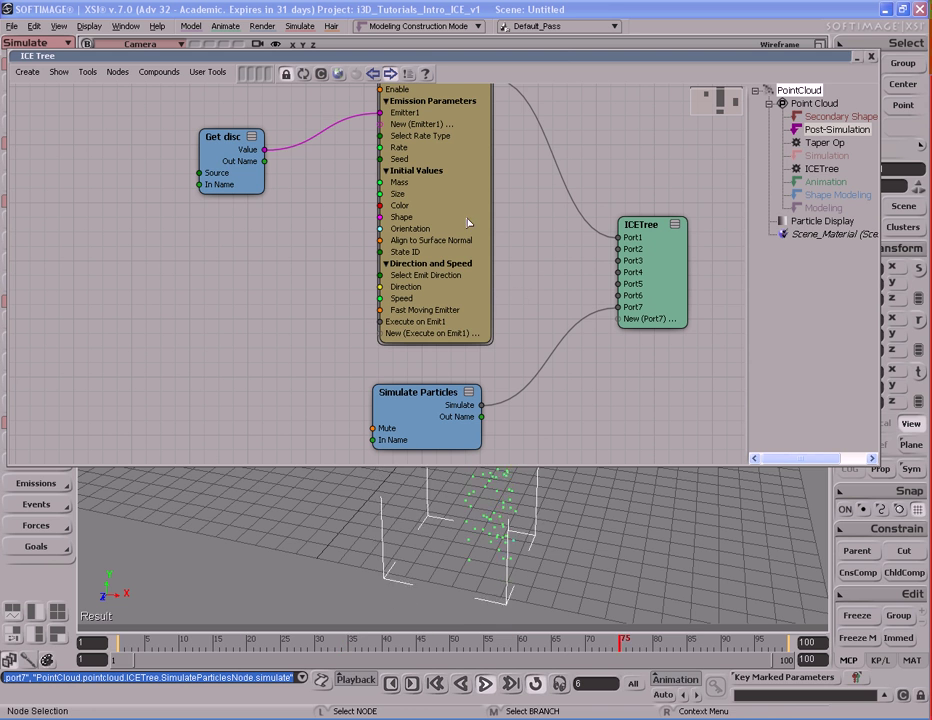
pyautogui.moveTo(468, 218); pyautogui.dragTo(461, 220)
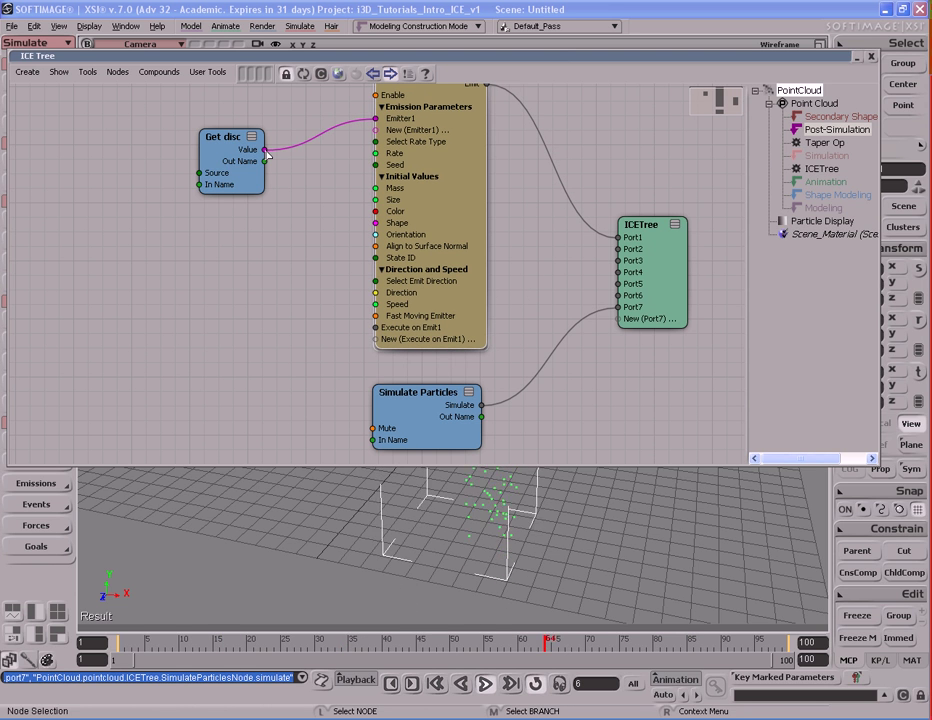
pyautogui.moveTo(264, 149)
pyautogui.mouseDown()
pyautogui.moveTo(399, 138)
pyautogui.moveTo(376, 118)
pyautogui.mouseUp()
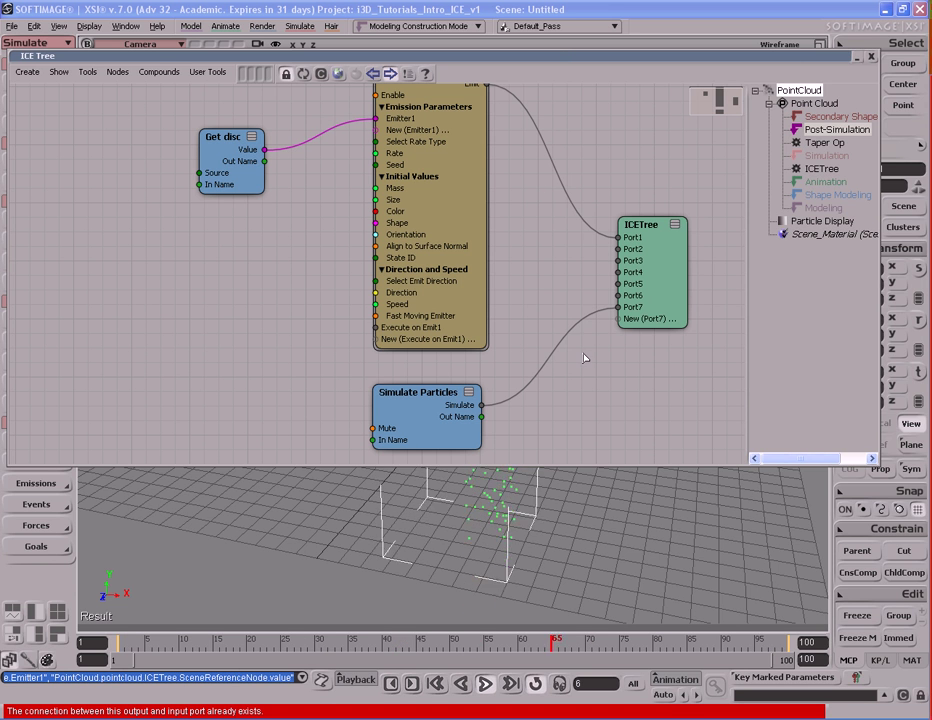
pyautogui.moveTo(599, 316); pyautogui.dragTo(627, 310)
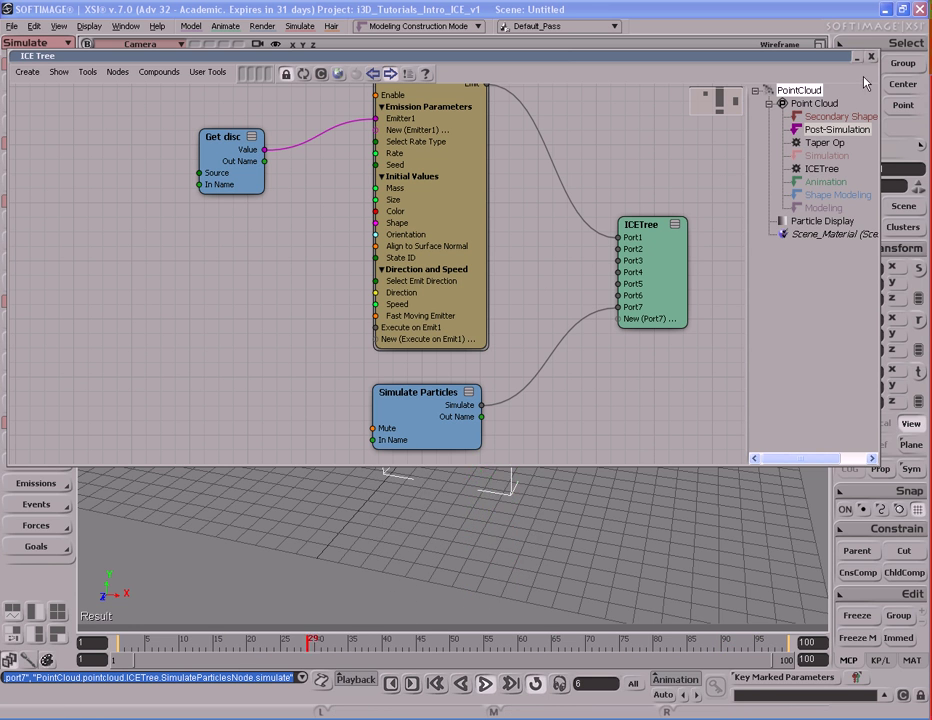
# - Close the ICE Tree window and stop particle playback at frame 30
pyautogui.click(871, 56)
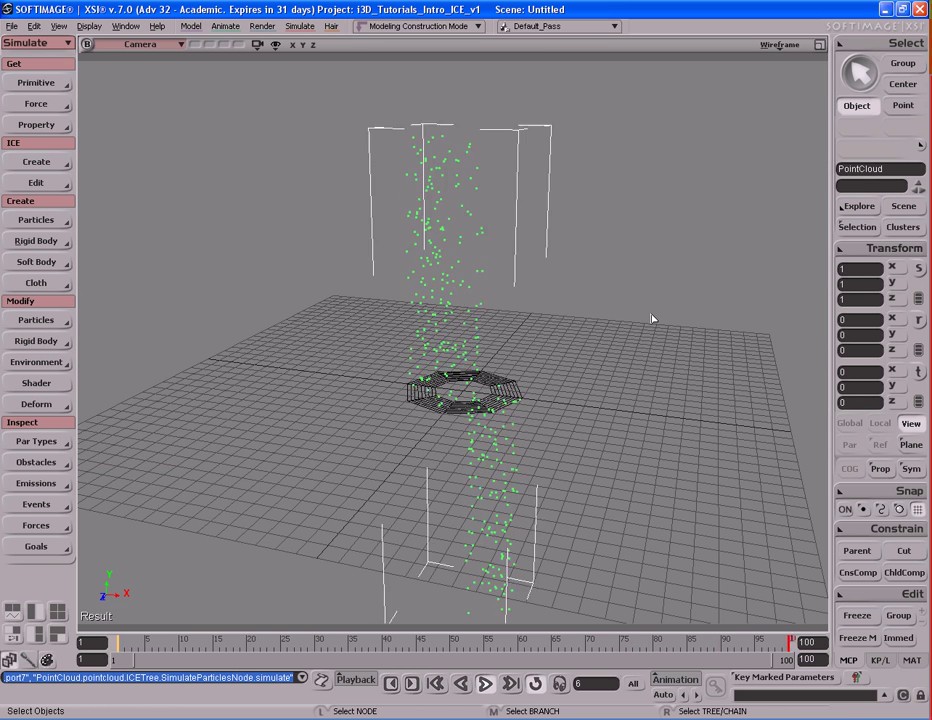
pyautogui.press('Escape')
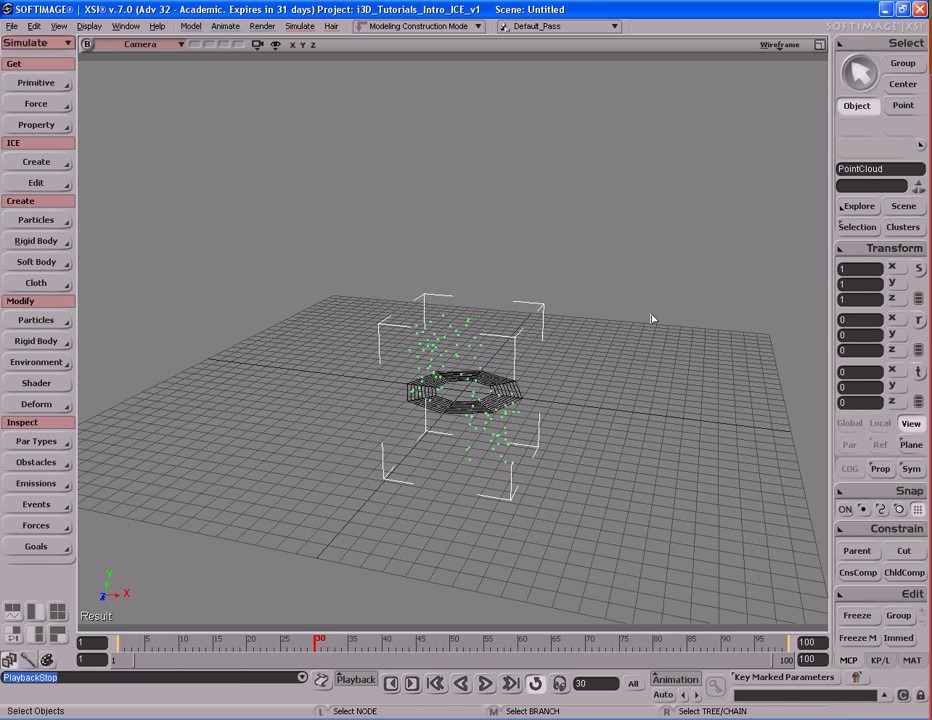